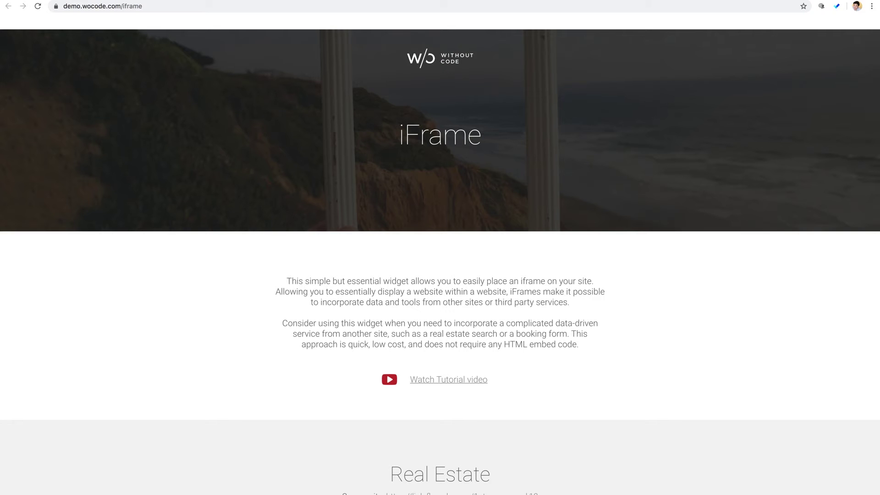
Step: In the Real Estate iframe, expand the Apx Lot Size Range and Public Remarks search fields
{"action": "scroll", "coordinate": [217, 313], "scroll_direction": "down", "scroll_amount": 1}
{"action": "scroll", "coordinate": [216, 314], "scroll_direction": "down", "scroll_amount": 3}
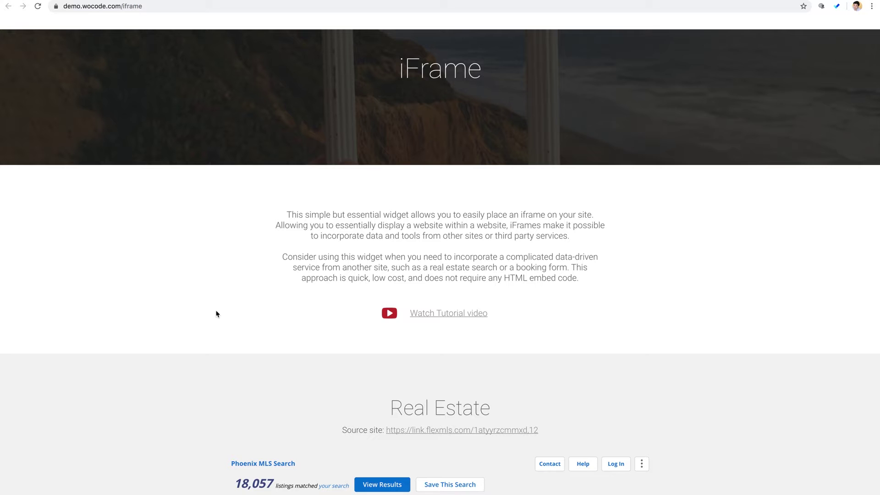
{"action": "scroll", "coordinate": [216, 314], "scroll_direction": "down", "scroll_amount": 5}
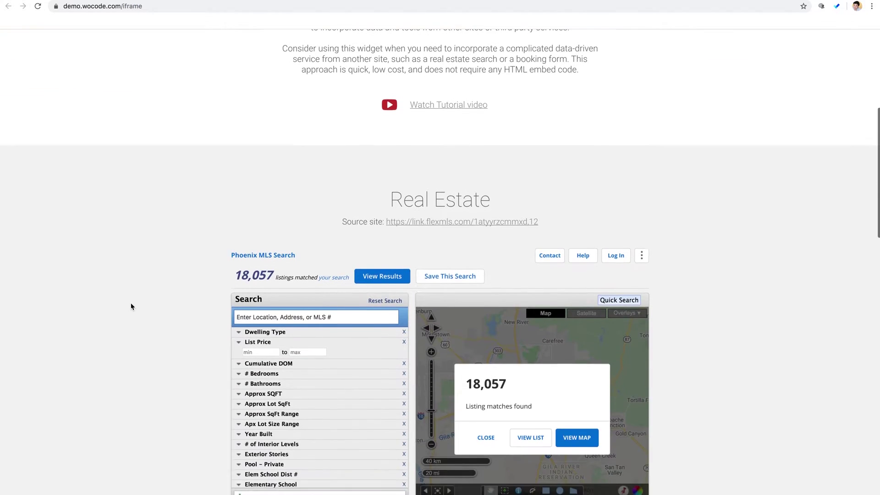
{"action": "scroll", "coordinate": [131, 306], "scroll_direction": "down", "scroll_amount": 3}
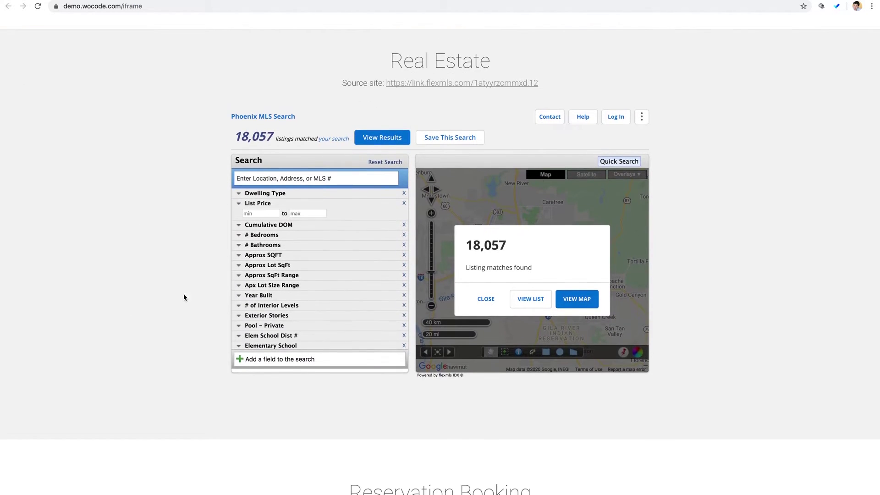
{"action": "scroll", "coordinate": [275, 284], "scroll_direction": "down", "scroll_amount": 4}
{"action": "scroll", "coordinate": [238, 220], "scroll_direction": "up", "scroll_amount": 1}
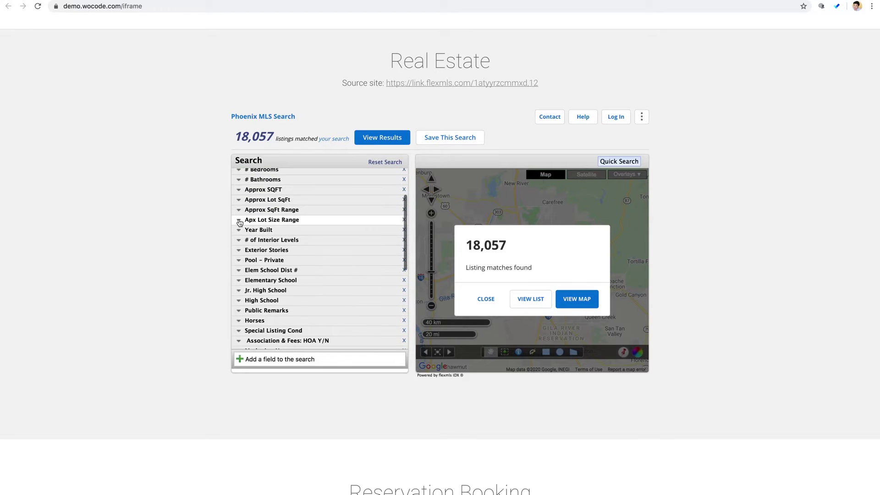
{"action": "left_click", "coordinate": [239, 222]}
{"action": "scroll", "coordinate": [316, 261], "scroll_direction": "down", "scroll_amount": 3}
{"action": "left_click", "coordinate": [239, 248]}
Step: Show the 18,057 matching Phoenix MLS listings and scroll through the results table
{"action": "scroll", "coordinate": [275, 257], "scroll_direction": "down", "scroll_amount": 2}
{"action": "left_click", "coordinate": [379, 139]}
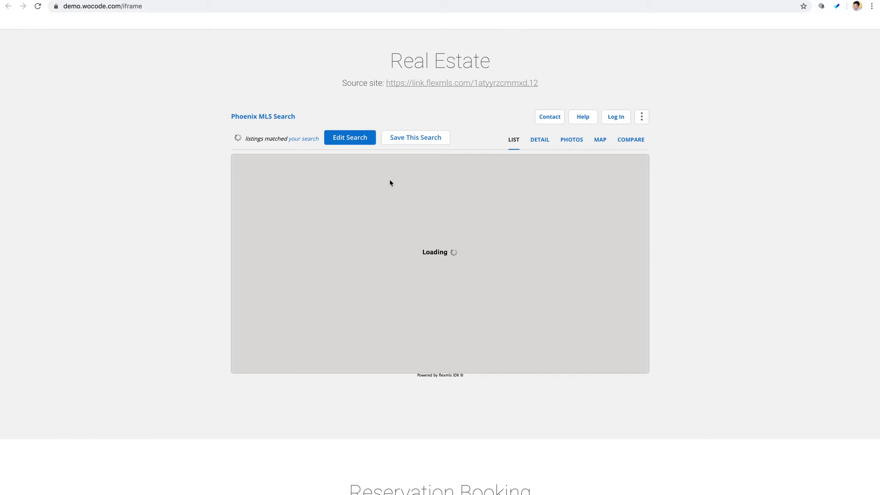
{"action": "scroll", "coordinate": [394, 229], "scroll_direction": "down", "scroll_amount": 4}
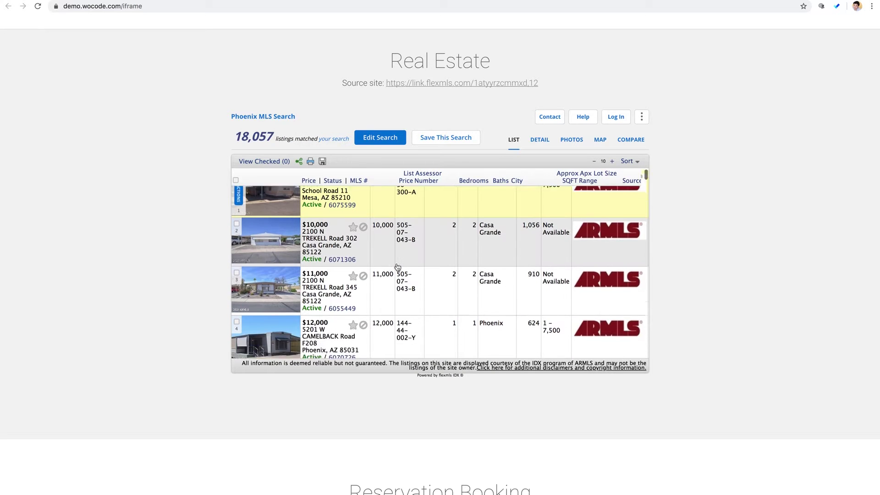
{"action": "scroll", "coordinate": [397, 267], "scroll_direction": "down", "scroll_amount": 5}
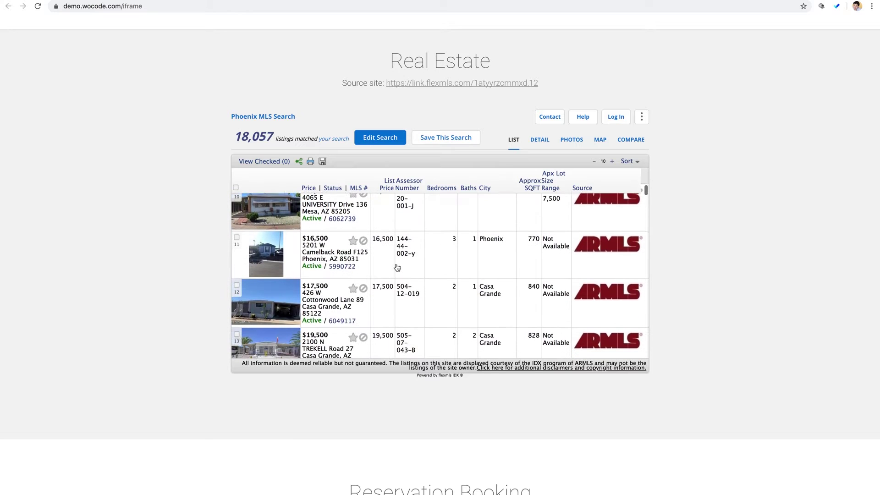
{"action": "scroll", "coordinate": [122, 373], "scroll_direction": "down", "scroll_amount": 7}
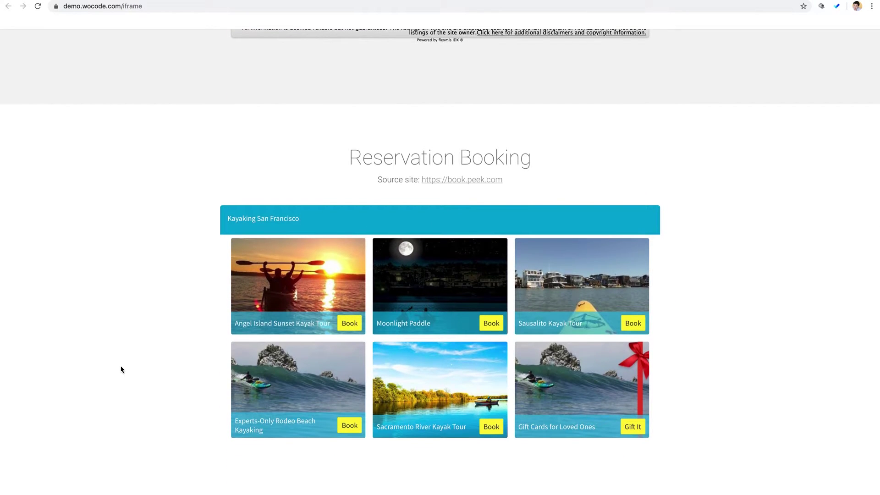
Step: Book the Guided Angel Island Sunset Kayak Tour for Saturday, May 30
{"action": "left_click", "coordinate": [352, 322]}
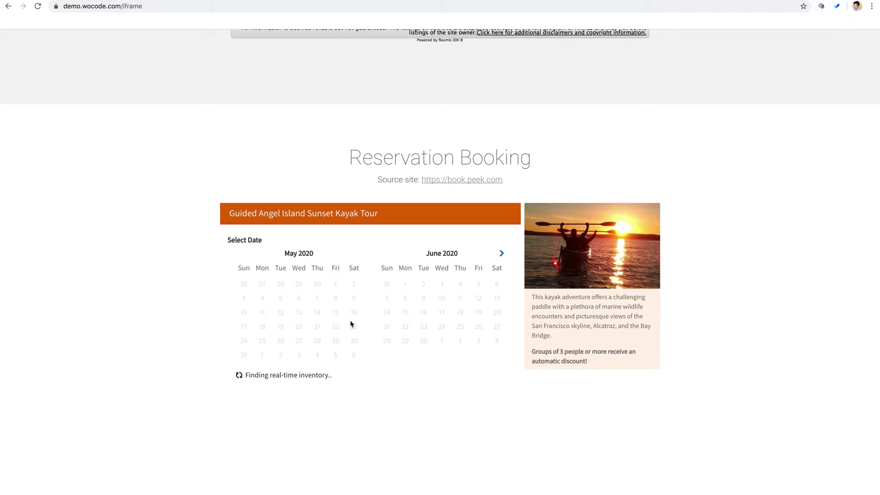
{"action": "scroll", "coordinate": [348, 324], "scroll_direction": "down", "scroll_amount": 1}
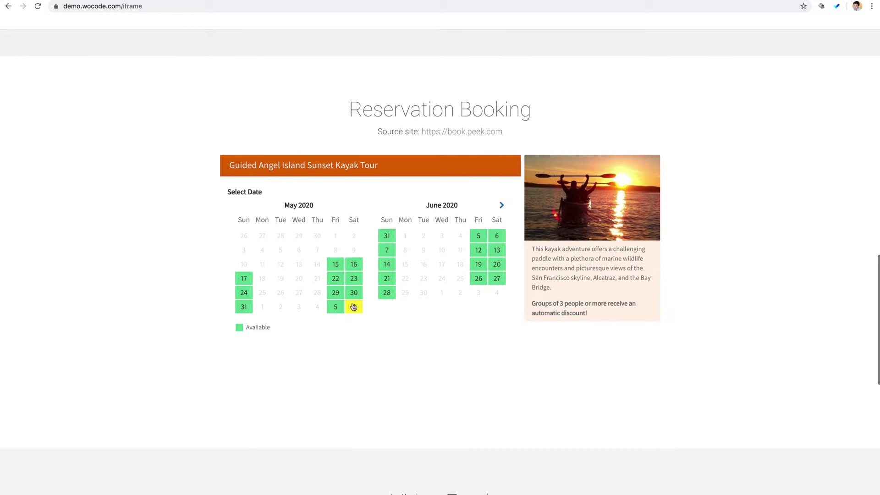
{"action": "left_click", "coordinate": [353, 295]}
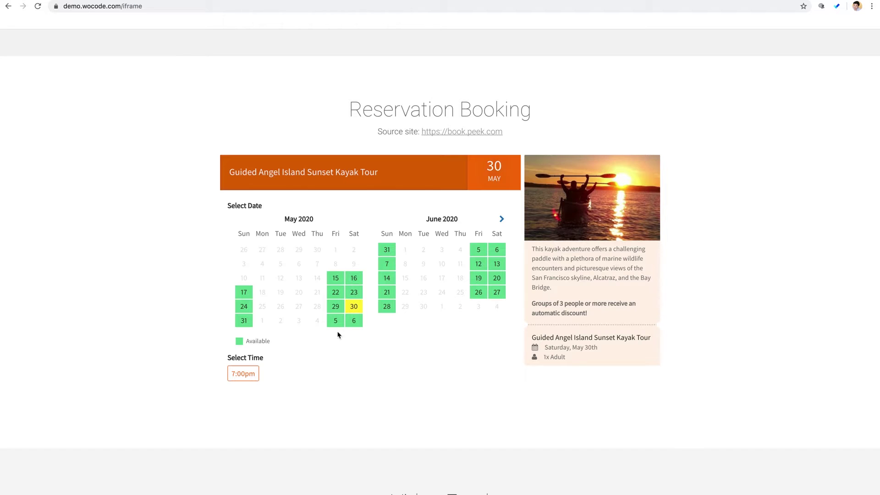
Step: Scroll up and down through the demo page's embedded iframes
{"action": "scroll", "coordinate": [169, 317], "scroll_direction": "down", "scroll_amount": 5}
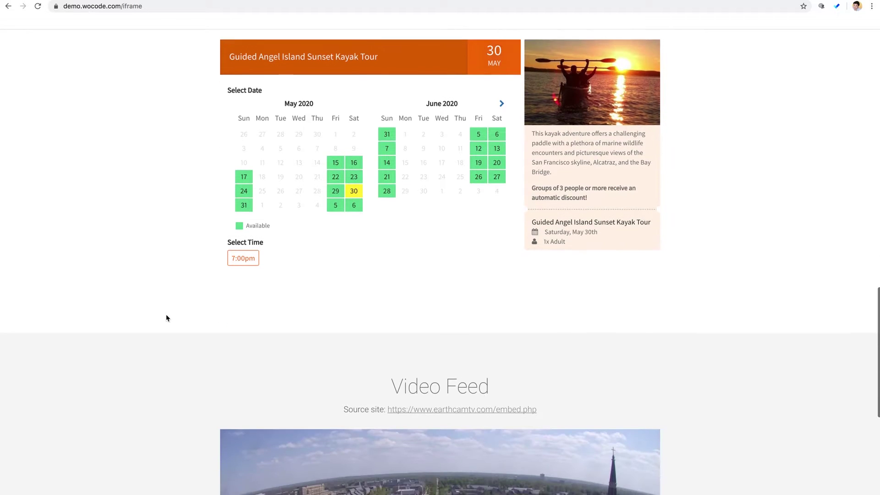
{"action": "scroll", "coordinate": [167, 318], "scroll_direction": "down", "scroll_amount": 3}
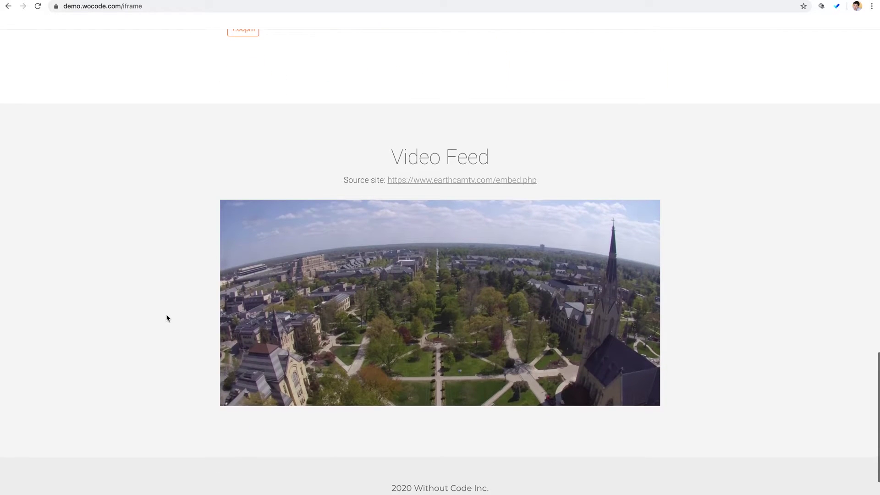
{"action": "scroll", "coordinate": [167, 318], "scroll_direction": "up", "scroll_amount": 15}
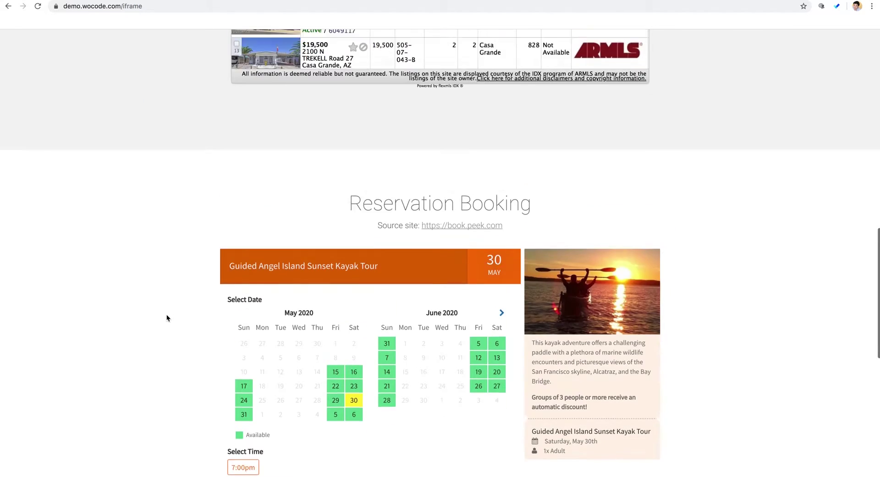
{"action": "scroll", "coordinate": [167, 317], "scroll_direction": "up", "scroll_amount": 2}
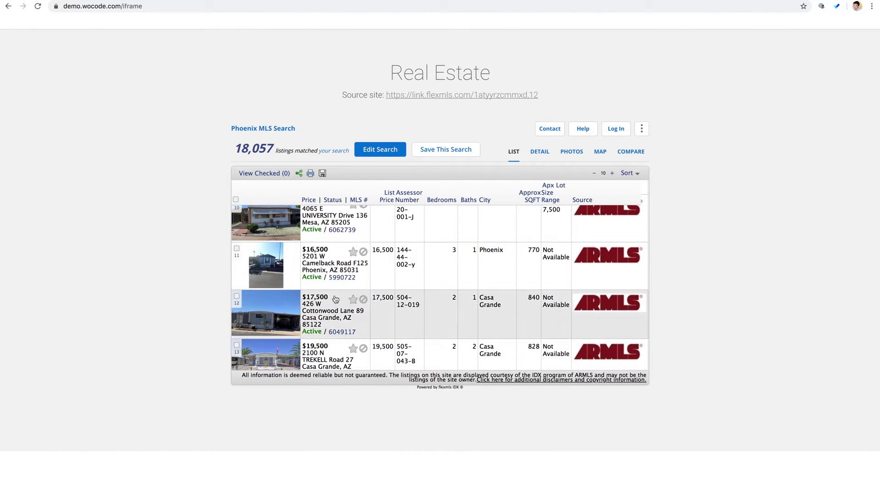
{"action": "scroll", "coordinate": [345, 297], "scroll_direction": "up", "scroll_amount": 2}
{"action": "scroll", "coordinate": [346, 302], "scroll_direction": "down", "scroll_amount": 4}
{"action": "scroll", "coordinate": [346, 301], "scroll_direction": "down", "scroll_amount": 6}
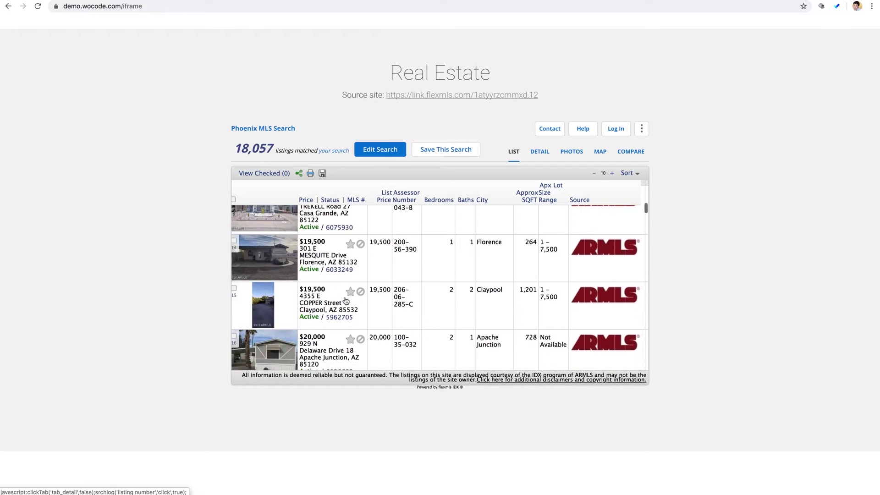
{"action": "scroll", "coordinate": [346, 301], "scroll_direction": "down", "scroll_amount": 2}
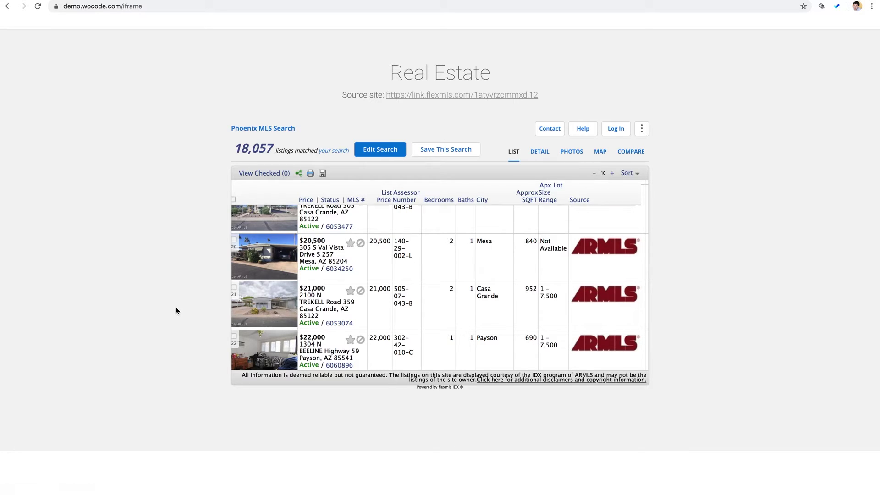
{"action": "scroll", "coordinate": [176, 311], "scroll_direction": "up", "scroll_amount": 3}
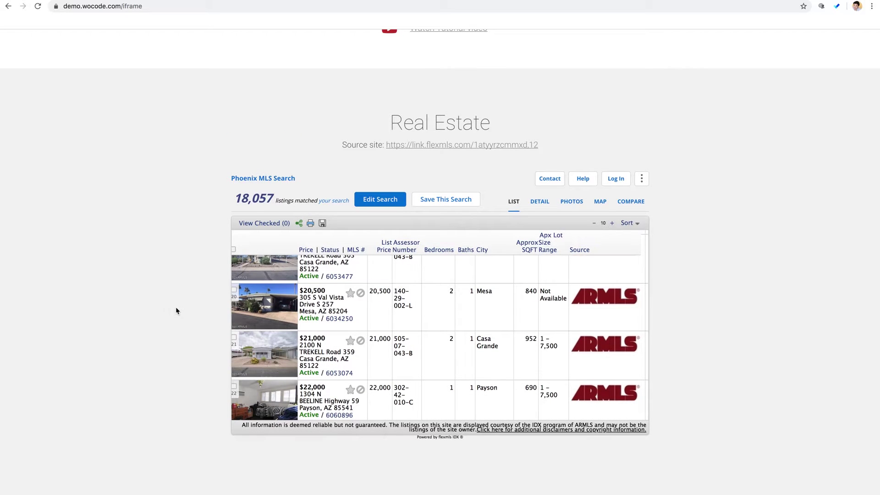
{"action": "scroll", "coordinate": [176, 311], "scroll_direction": "up", "scroll_amount": 3}
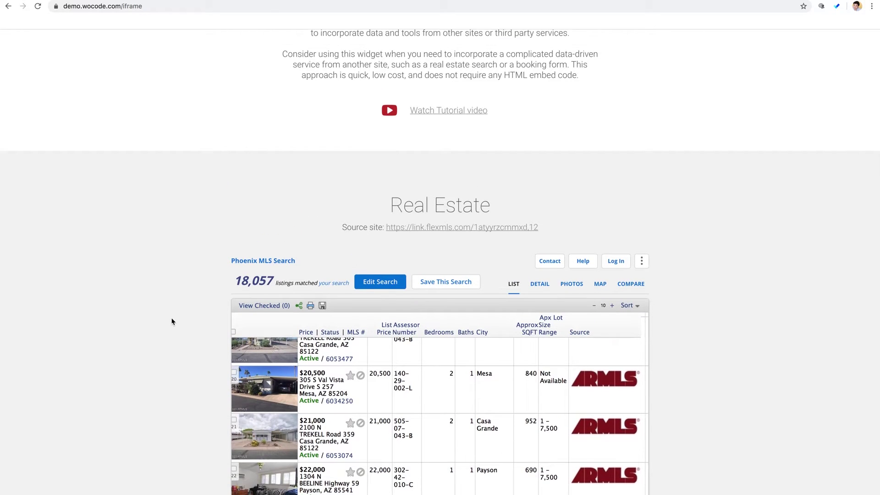
{"action": "scroll", "coordinate": [172, 318], "scroll_direction": "down", "scroll_amount": 5}
{"action": "scroll", "coordinate": [171, 322], "scroll_direction": "down", "scroll_amount": 1}
{"action": "scroll", "coordinate": [440, 259], "scroll_direction": "down", "scroll_amount": 6}
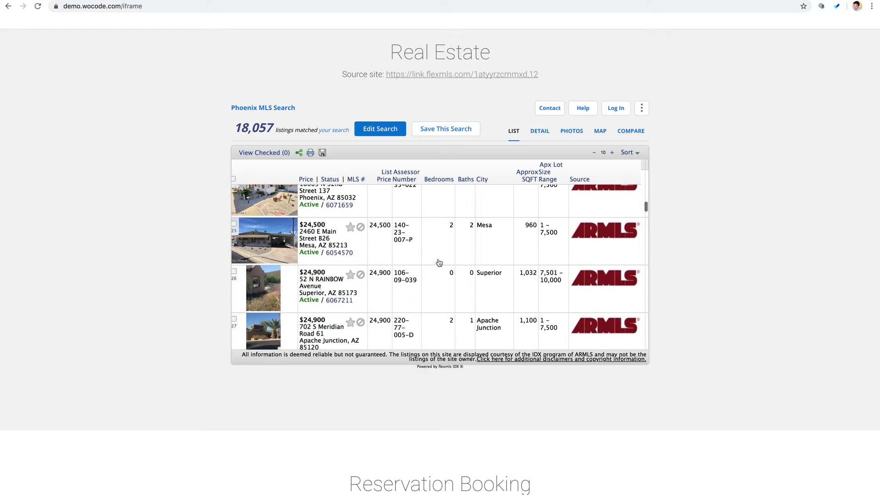
{"action": "scroll", "coordinate": [169, 328], "scroll_direction": "down", "scroll_amount": 10}
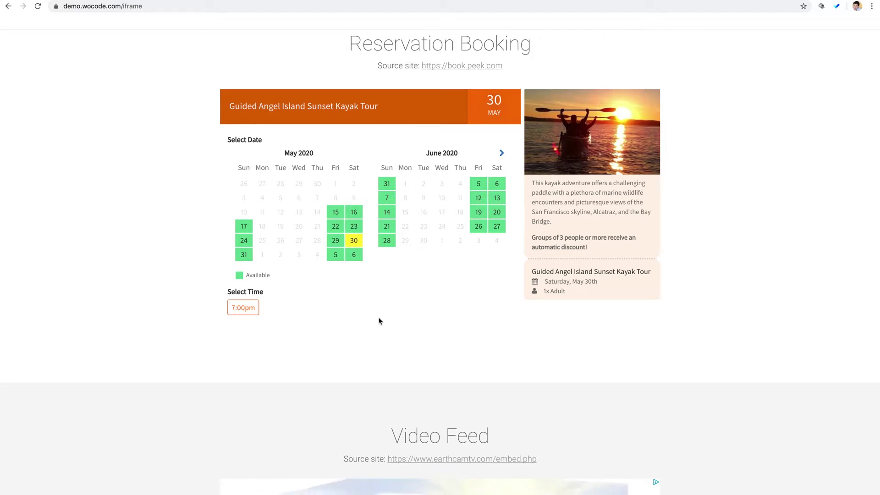
{"action": "scroll", "coordinate": [380, 321], "scroll_direction": "up", "scroll_amount": 1}
{"action": "scroll", "coordinate": [379, 320], "scroll_direction": "up", "scroll_amount": 2}
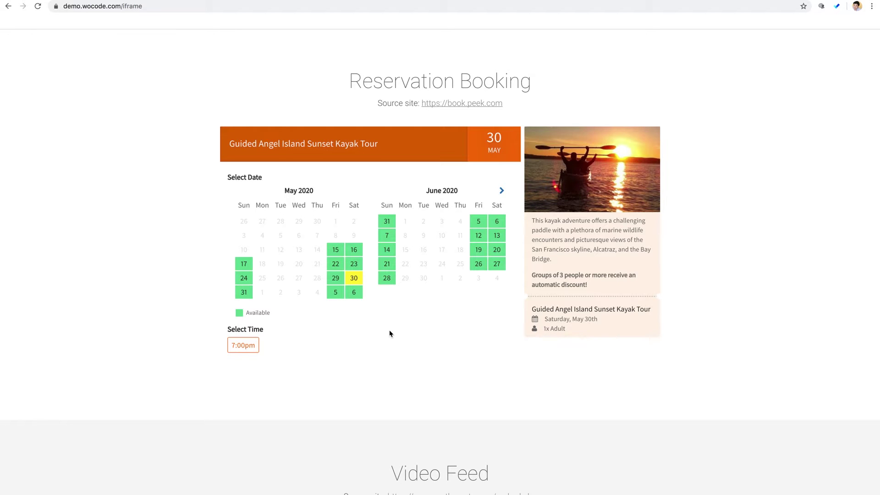
{"action": "scroll", "coordinate": [206, 330], "scroll_direction": "up", "scroll_amount": 8}
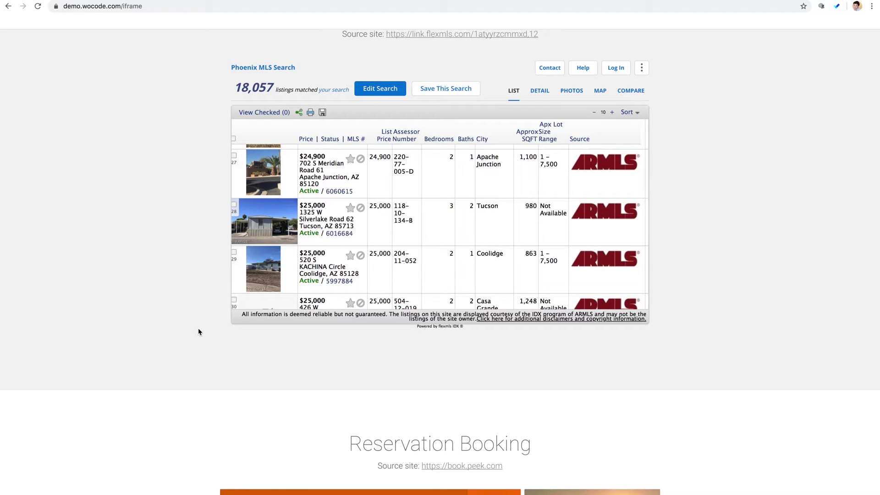
{"action": "scroll", "coordinate": [199, 331], "scroll_direction": "up", "scroll_amount": 10}
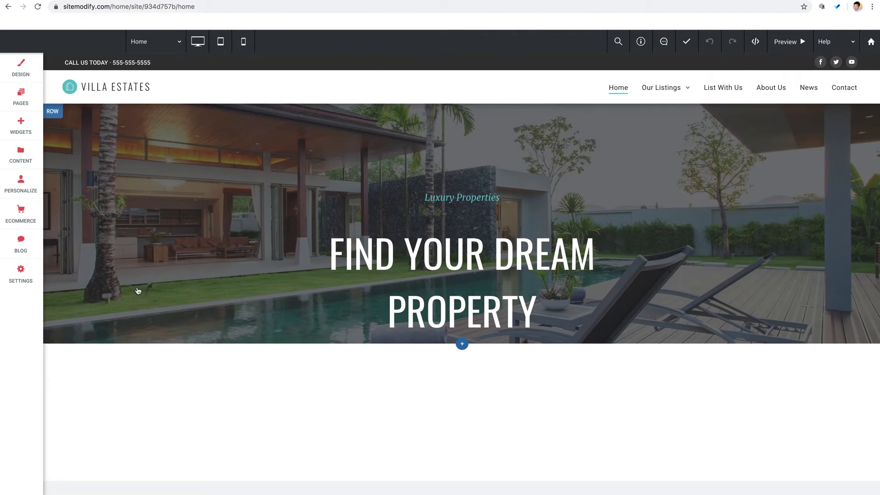
Step: Drag an iFrame from the Widgets list into the Empty Column below the Villa Estates hero
{"action": "scroll", "coordinate": [137, 291], "scroll_direction": "down", "scroll_amount": 5}
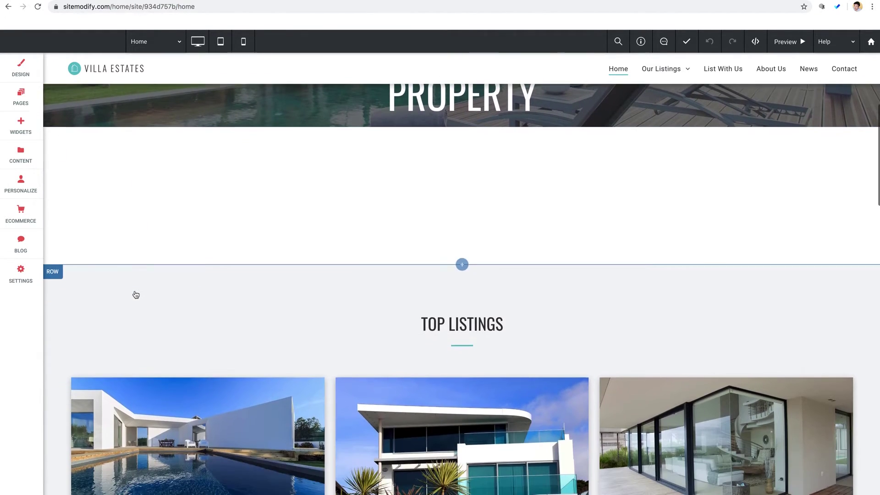
{"action": "scroll", "coordinate": [136, 294], "scroll_direction": "up", "scroll_amount": 3}
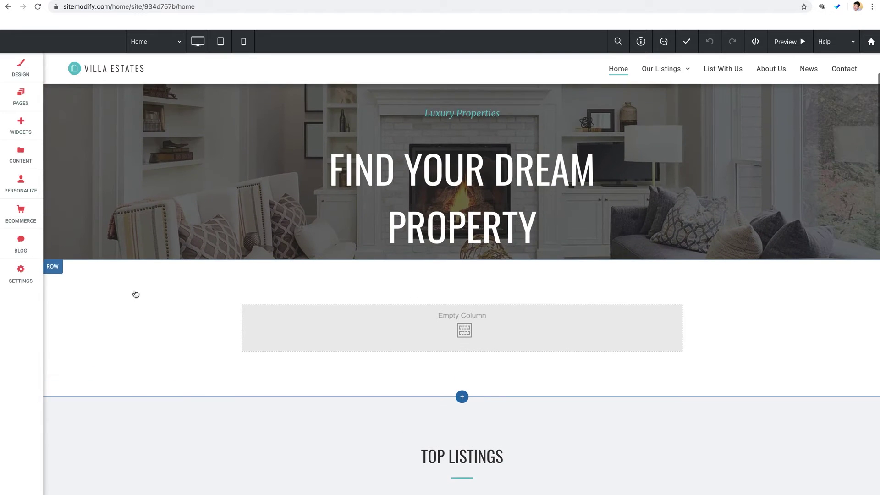
{"action": "scroll", "coordinate": [136, 294], "scroll_direction": "down", "scroll_amount": 1}
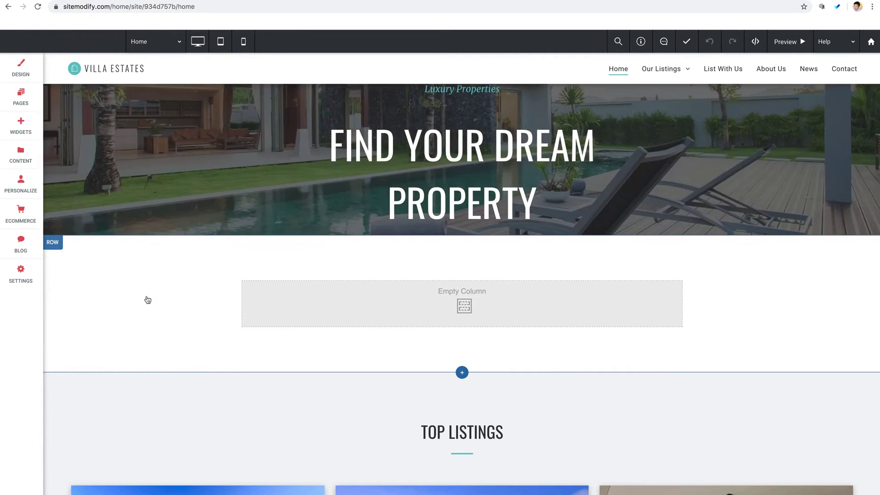
{"action": "left_click", "coordinate": [26, 133]}
{"action": "scroll", "coordinate": [102, 256], "scroll_direction": "down", "scroll_amount": 10}
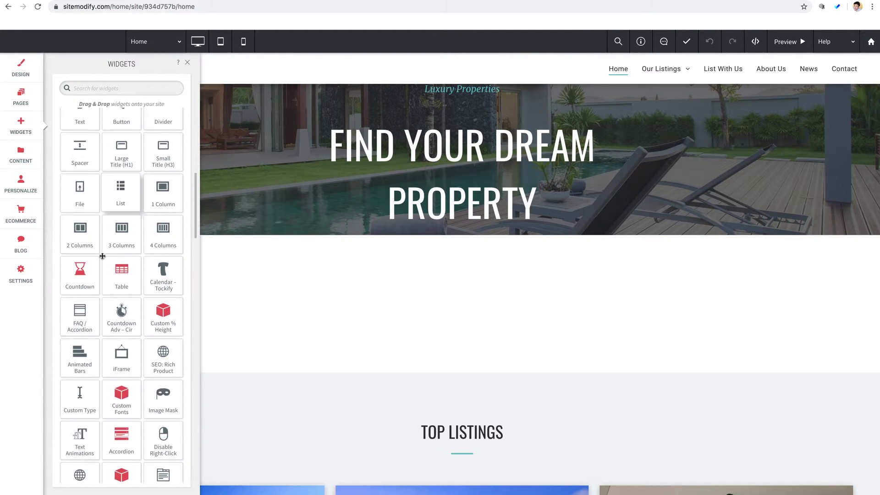
{"action": "scroll", "coordinate": [102, 256], "scroll_direction": "down", "scroll_amount": 3}
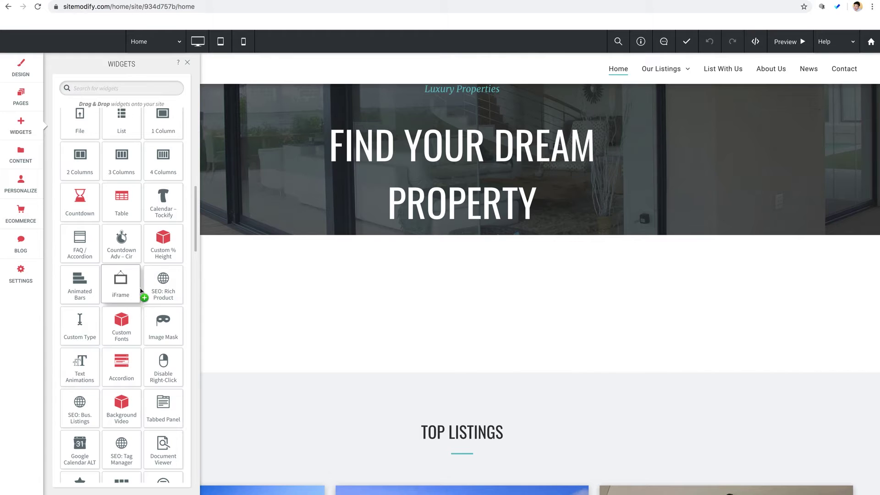
{"action": "left_click_drag", "start_coordinate": [168, 292], "coordinate": [458, 303]}
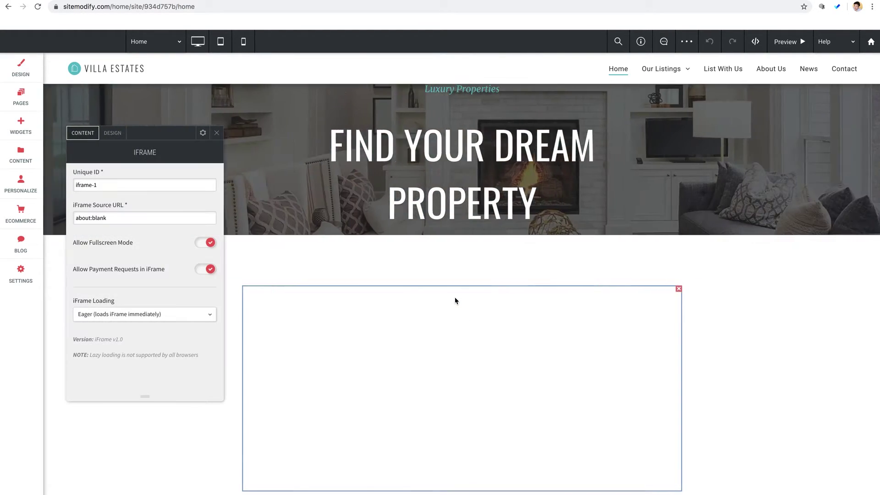
{"action": "scroll", "coordinate": [452, 300], "scroll_direction": "down", "scroll_amount": 3}
{"action": "left_click", "coordinate": [217, 133]}
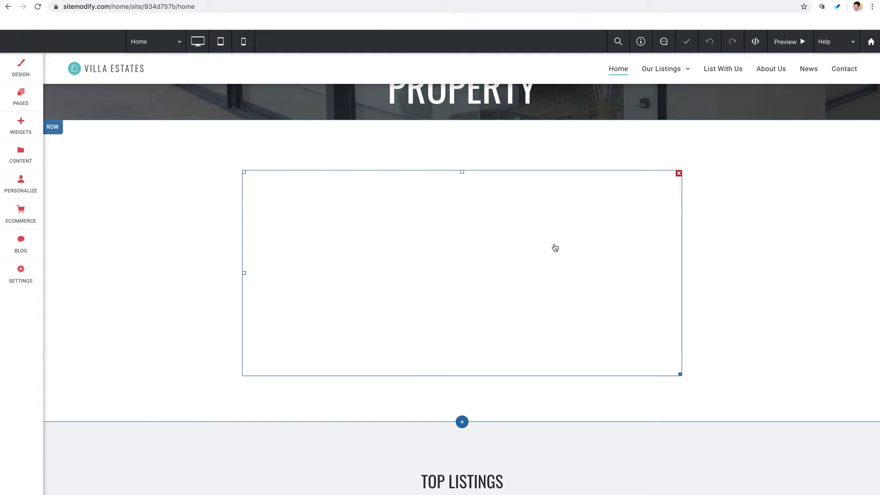
{"action": "left_click", "coordinate": [352, 245]}
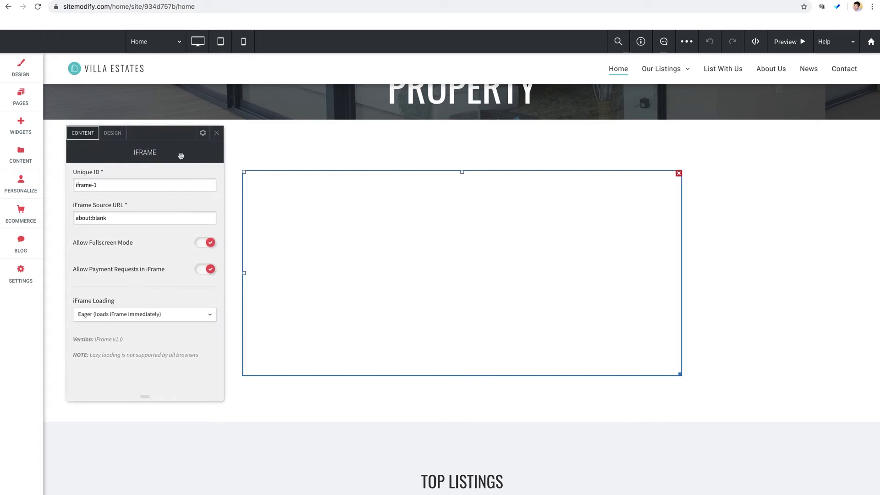
{"action": "left_click_drag", "start_coordinate": [161, 138], "coordinate": [293, 164]}
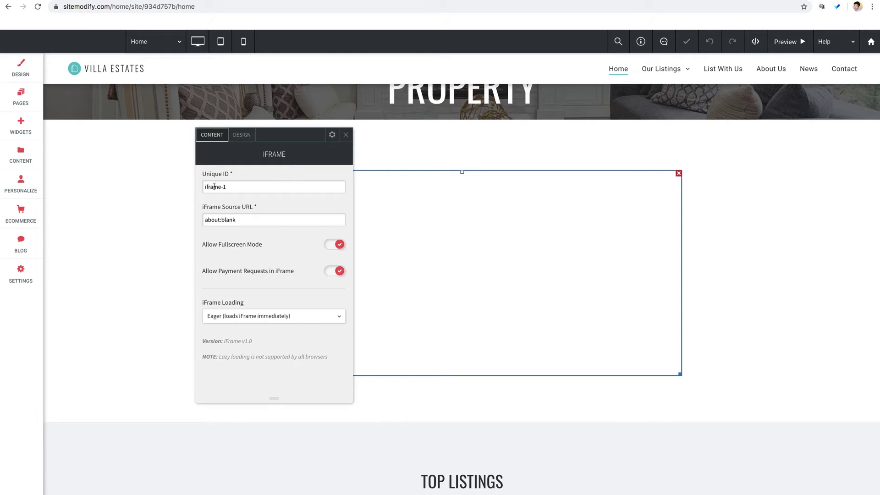
{"action": "left_click_drag", "start_coordinate": [234, 187], "coordinate": [203, 187]}
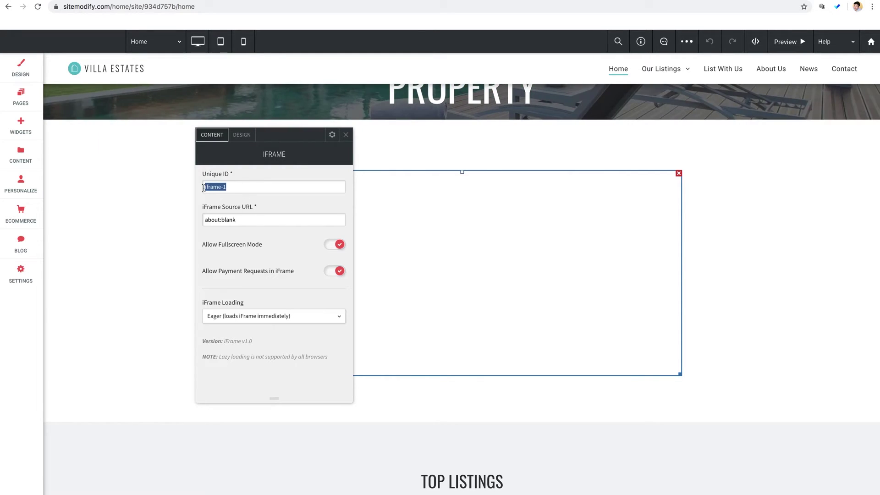
{"action": "left_click", "coordinate": [233, 189]}
Step: Select the full Flexmls Phoenix MLS Search page URL in the browser address bar
{"action": "left_click", "coordinate": [250, 218]}
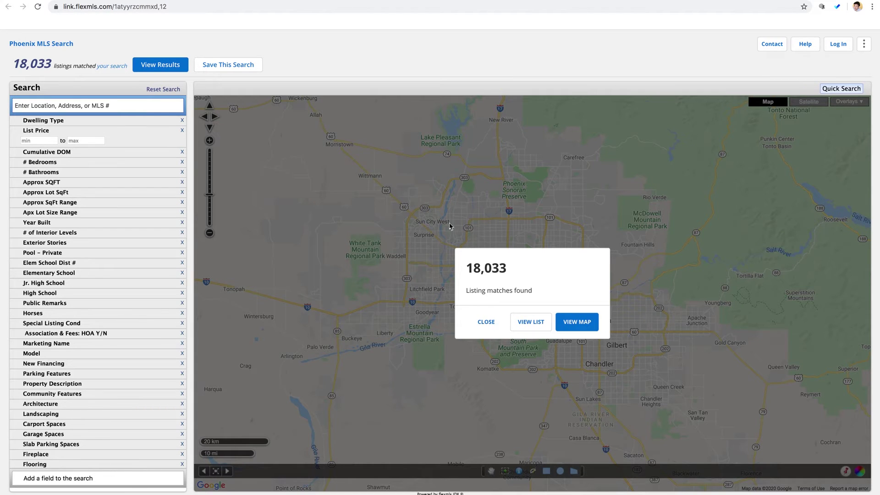
{"action": "left_click", "coordinate": [118, 7]}
{"action": "key", "text": "ctrl+c"}
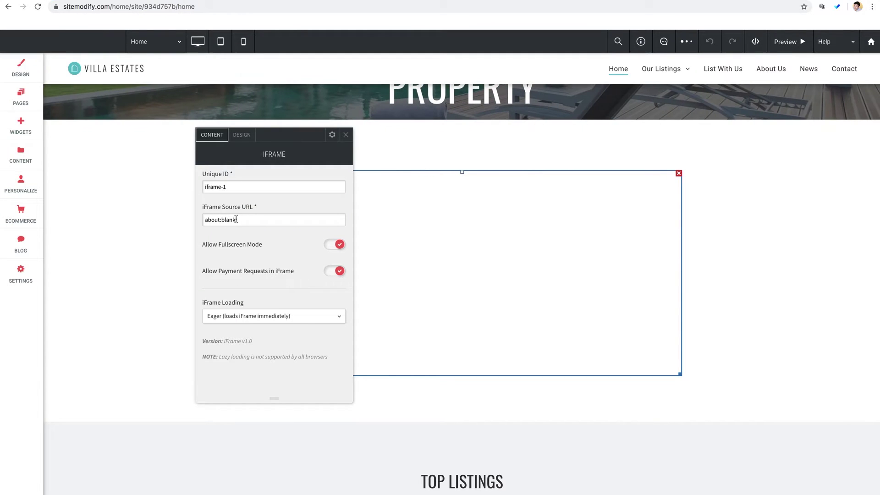
Step: Replace the iFrame's about:blank source URL with the pasted Flexmls Phoenix MLS Search link
{"action": "triple_click", "coordinate": [248, 219]}
{"action": "key", "text": "ctrl+v"}
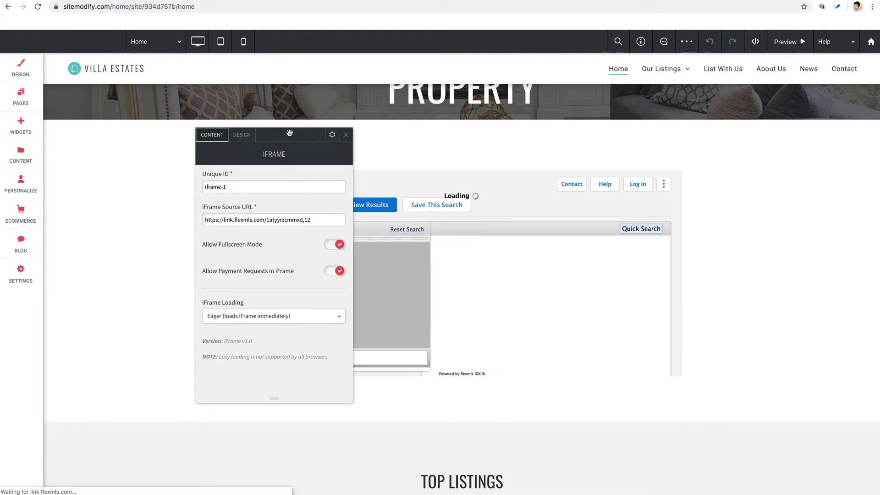
{"action": "left_click_drag", "start_coordinate": [290, 132], "coordinate": [163, 134]}
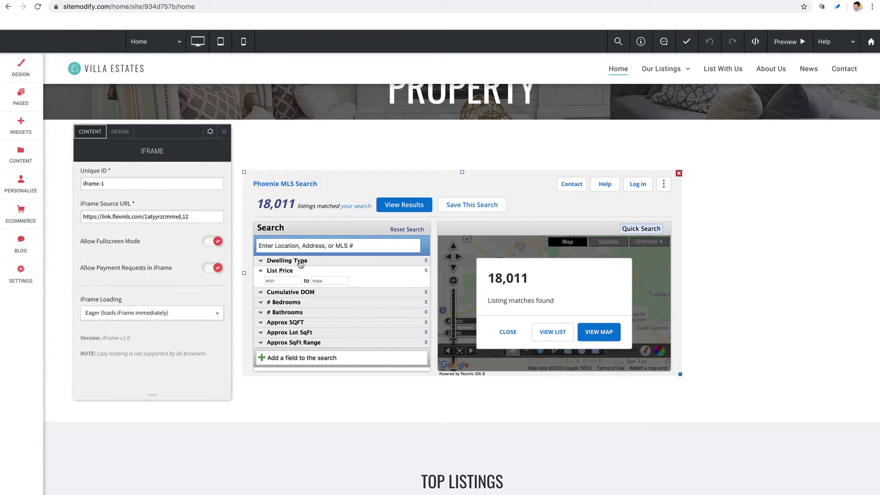
Step: Change the iFrame height from 450px to 600px and keep its horizontal position at Center
{"action": "left_click", "coordinate": [120, 132]}
{"action": "scroll", "coordinate": [132, 269], "scroll_direction": "down", "scroll_amount": 2}
{"action": "scroll", "coordinate": [131, 269], "scroll_direction": "down", "scroll_amount": 1}
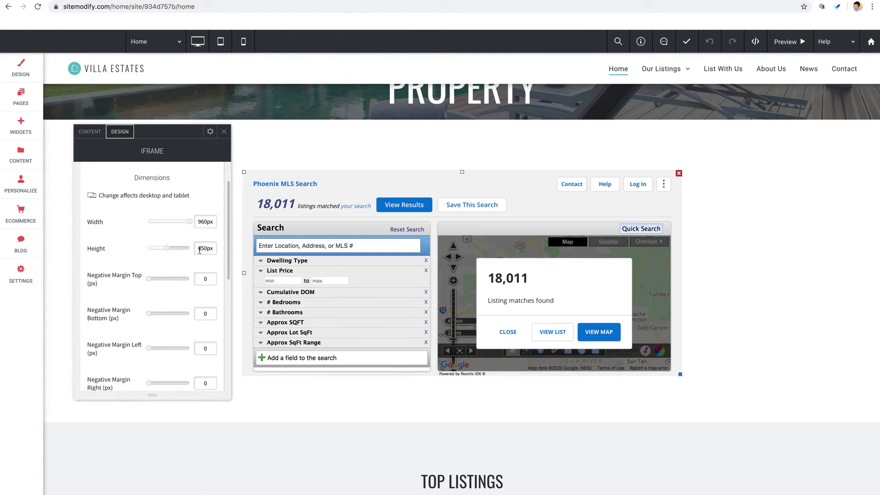
{"action": "double_click", "coordinate": [201, 248]}
{"action": "type", "text": "600px"}
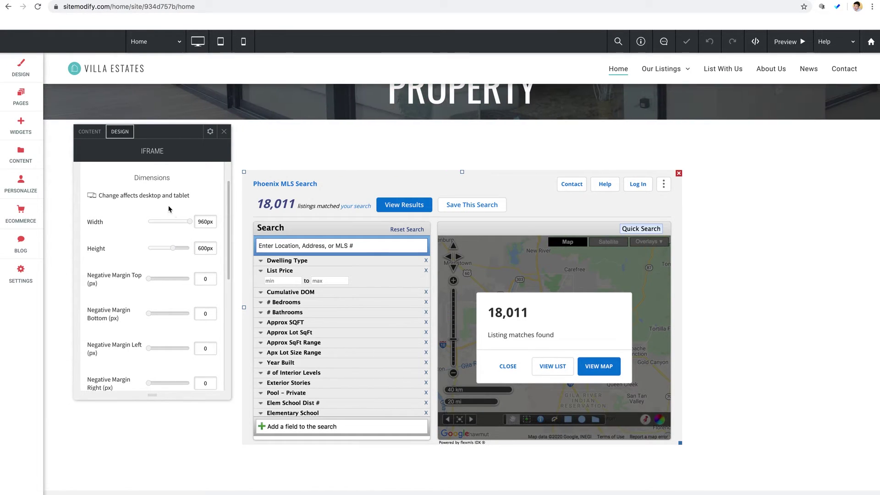
{"action": "scroll", "coordinate": [122, 250], "scroll_direction": "up", "scroll_amount": 2}
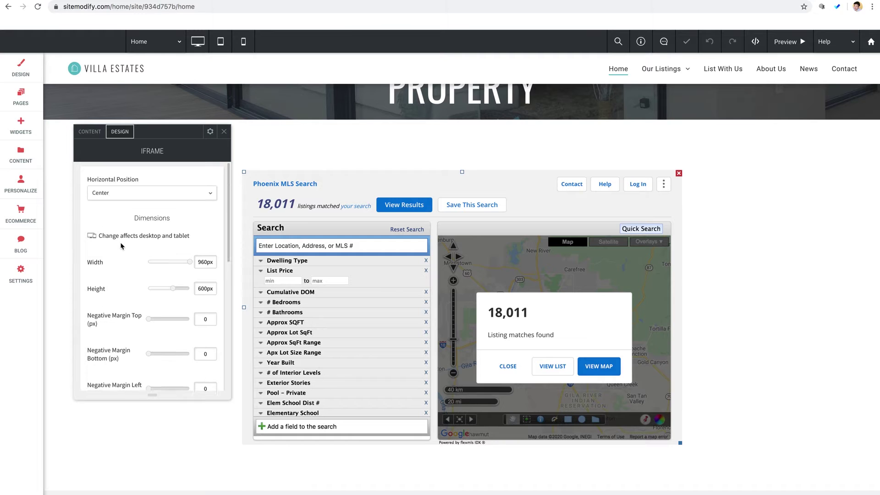
{"action": "left_click", "coordinate": [118, 194]}
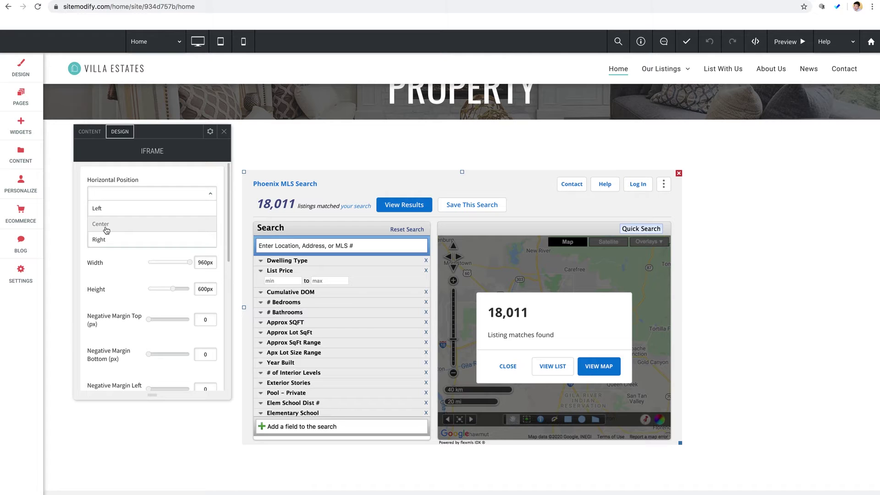
{"action": "left_click", "coordinate": [106, 229]}
{"action": "scroll", "coordinate": [130, 291], "scroll_direction": "down", "scroll_amount": 1}
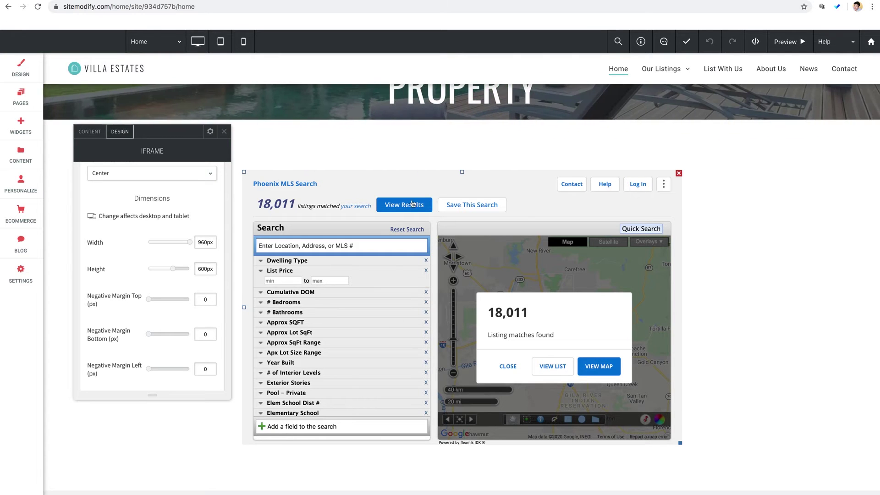
Step: Enter 45 as the iFrame's Negative Margin Top (px) value
{"action": "scroll", "coordinate": [108, 292], "scroll_direction": "down", "scroll_amount": 3}
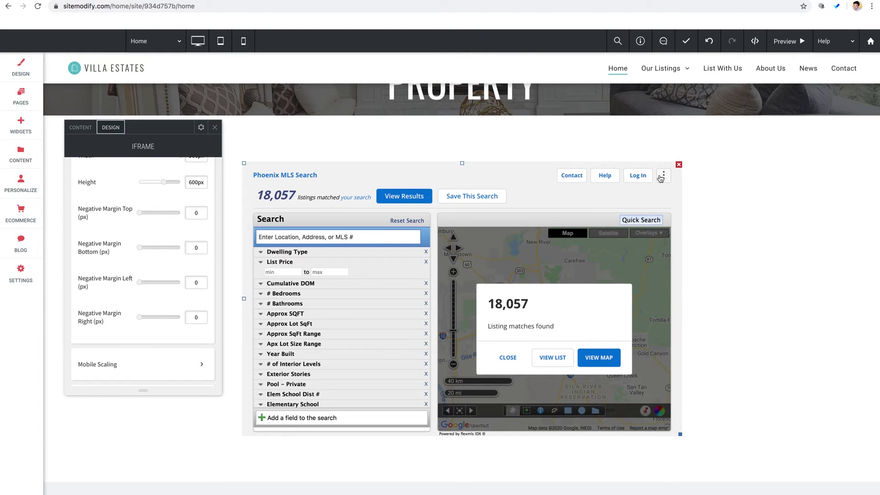
{"action": "left_click", "coordinate": [206, 213]}
{"action": "type", "text": "45"}
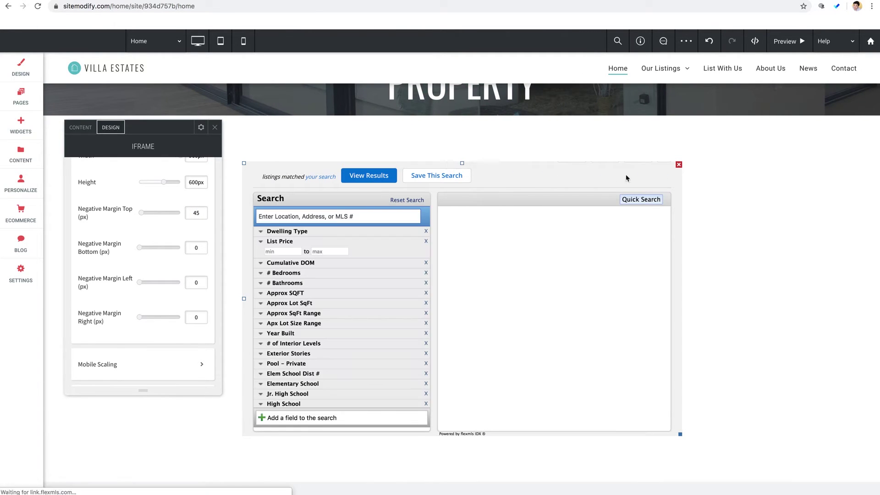
Step: Leave the iFrame's mobile scale at 1.0, then view its Border, Rounded corners and Spacing settings
{"action": "scroll", "coordinate": [117, 284], "scroll_direction": "down", "scroll_amount": 5}
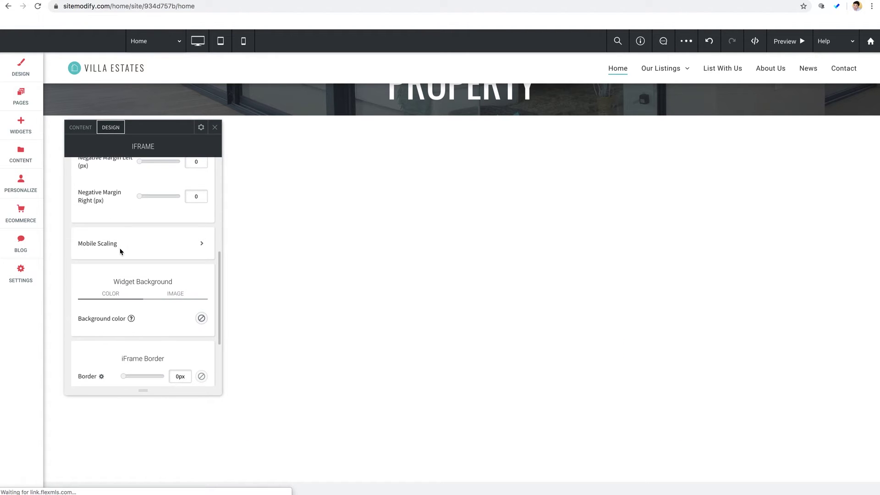
{"action": "left_click", "coordinate": [117, 248]}
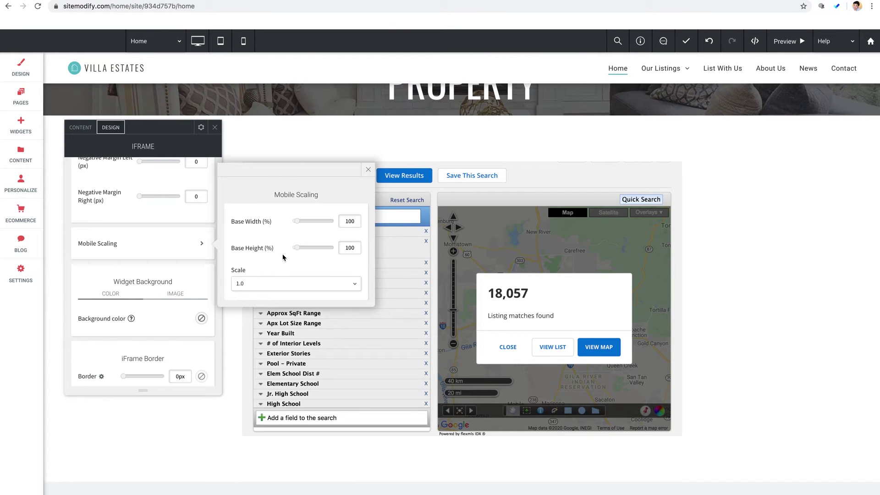
{"action": "left_click", "coordinate": [284, 284]}
{"action": "scroll", "coordinate": [274, 257], "scroll_direction": "down", "scroll_amount": 1}
{"action": "scroll", "coordinate": [271, 257], "scroll_direction": "down", "scroll_amount": 1}
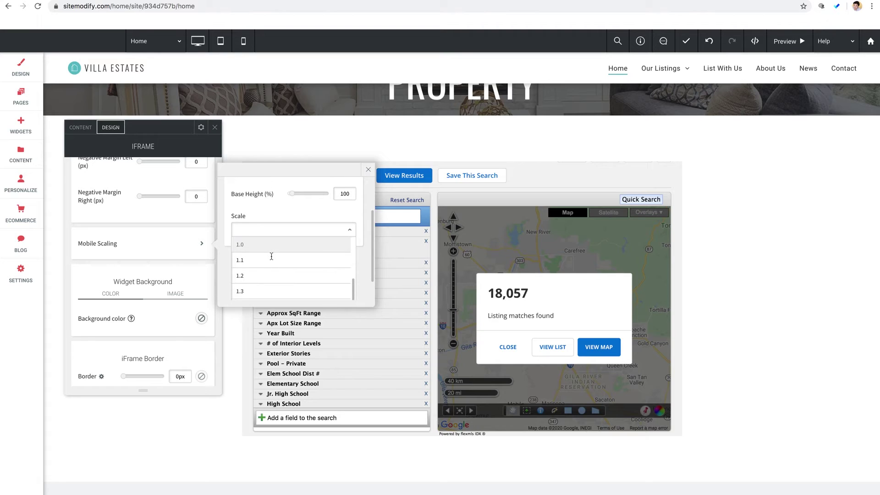
{"action": "left_click", "coordinate": [273, 220]}
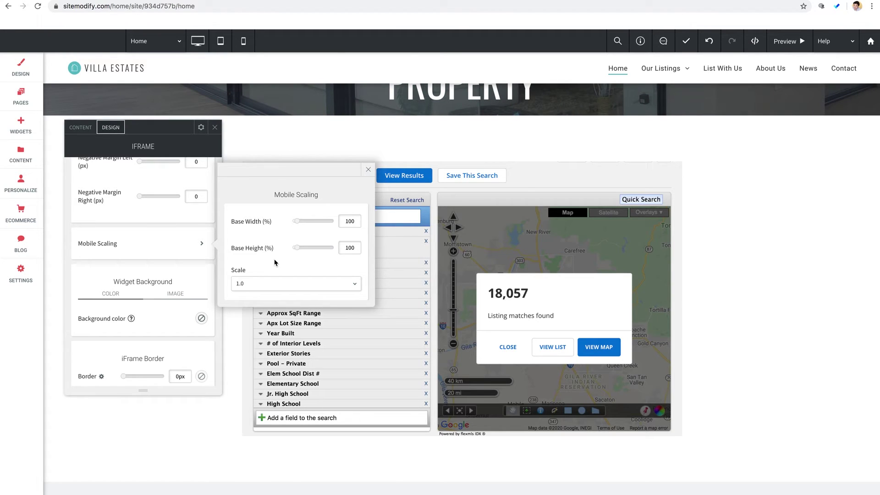
{"action": "left_click", "coordinate": [368, 169]}
{"action": "scroll", "coordinate": [147, 271], "scroll_direction": "down", "scroll_amount": 1}
{"action": "scroll", "coordinate": [147, 271], "scroll_direction": "down", "scroll_amount": 1}
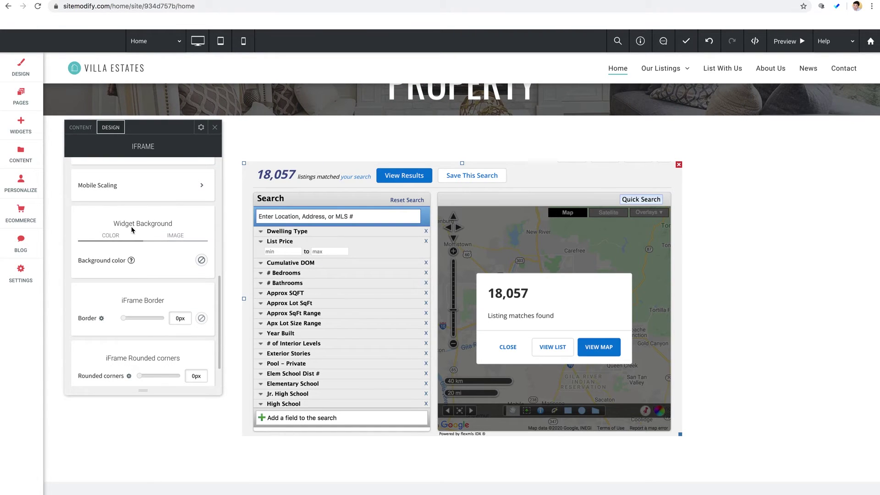
{"action": "scroll", "coordinate": [149, 260], "scroll_direction": "down", "scroll_amount": 2}
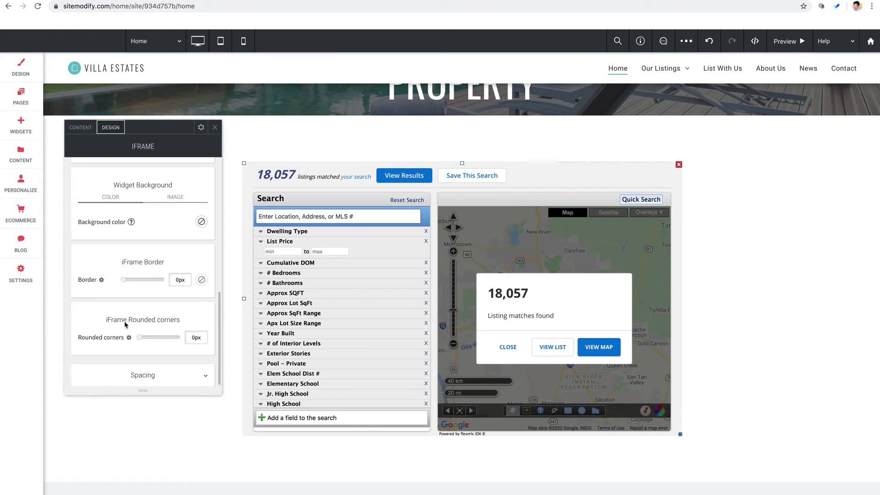
Step: Show the iFrame's Content settings with unique ID, source URL, fullscreen and loading options
{"action": "left_click", "coordinate": [82, 130]}
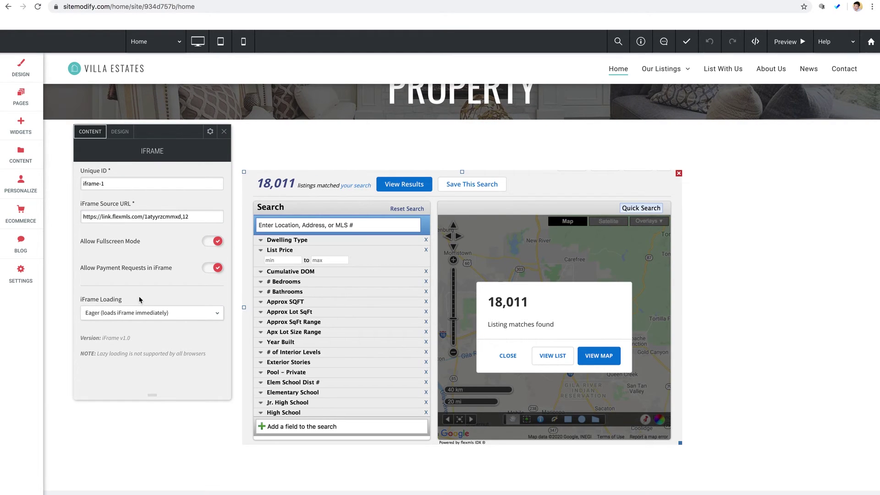
Step: Keep iFrame Loading on Eager (loads iFrame immediately) and close the settings panel
{"action": "left_click", "coordinate": [141, 312]}
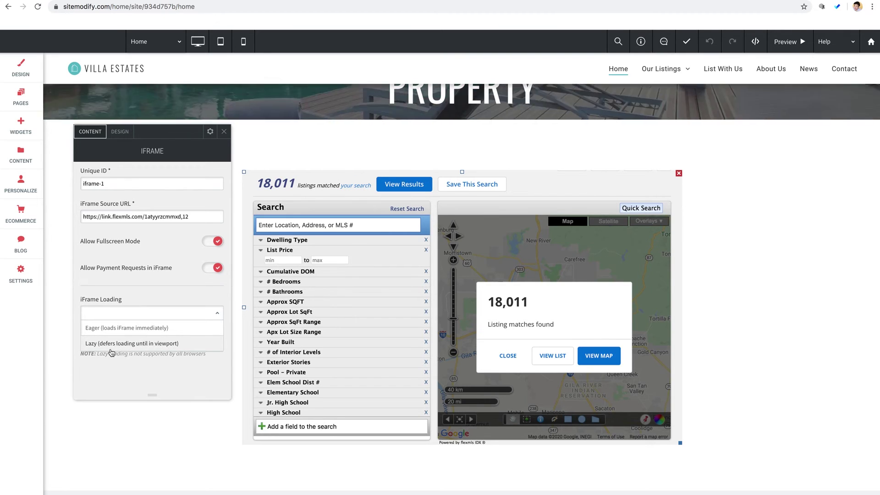
{"action": "left_click", "coordinate": [124, 369]}
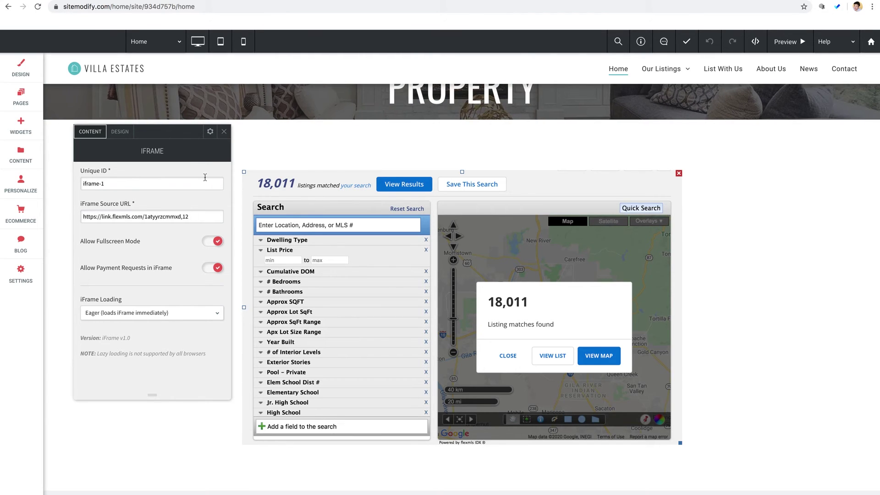
{"action": "left_click", "coordinate": [223, 131]}
{"action": "scroll", "coordinate": [145, 239], "scroll_direction": "down", "scroll_amount": 1}
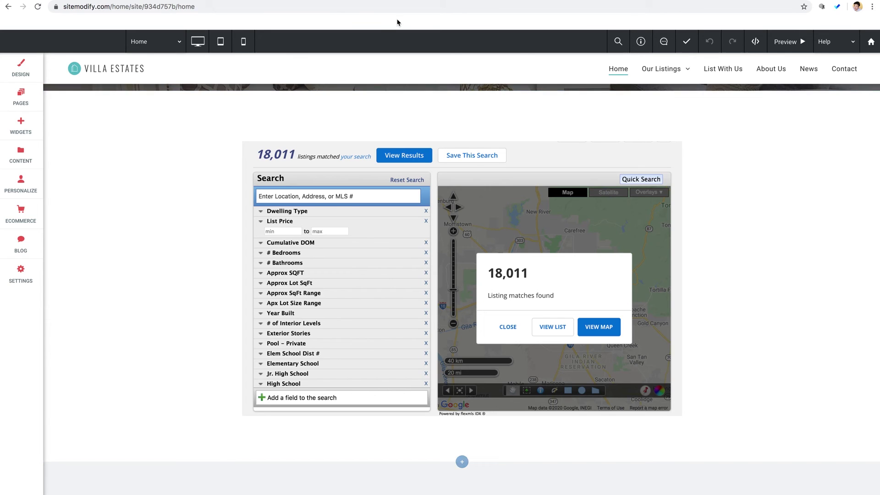
Step: On the Food52 Banana Bread page, inspect the Ingredients heading element in developer tools
{"action": "key", "text": "ctrl+Tab"}
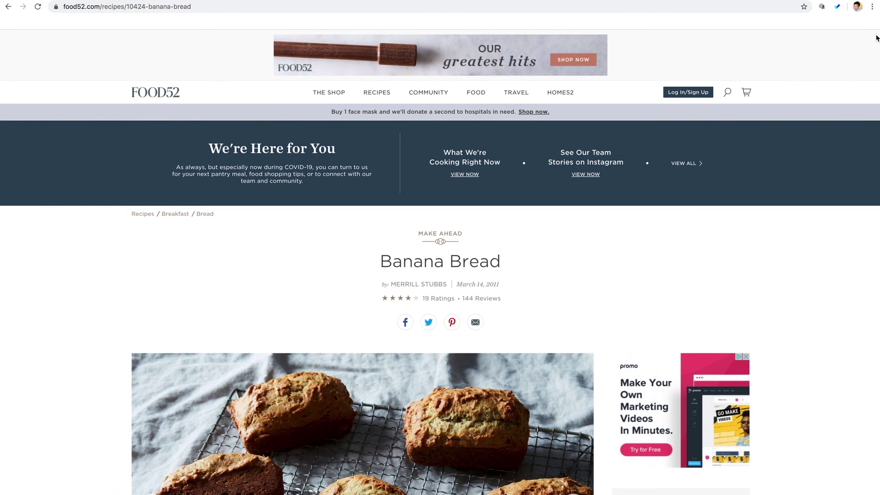
{"action": "scroll", "coordinate": [197, 257], "scroll_direction": "down", "scroll_amount": 5}
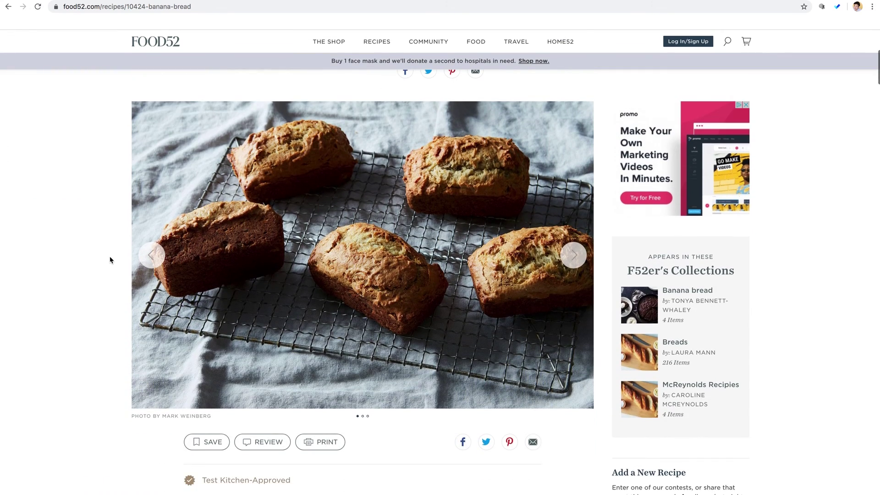
{"action": "scroll", "coordinate": [110, 259], "scroll_direction": "up", "scroll_amount": 2}
{"action": "scroll", "coordinate": [110, 259], "scroll_direction": "down", "scroll_amount": 15}
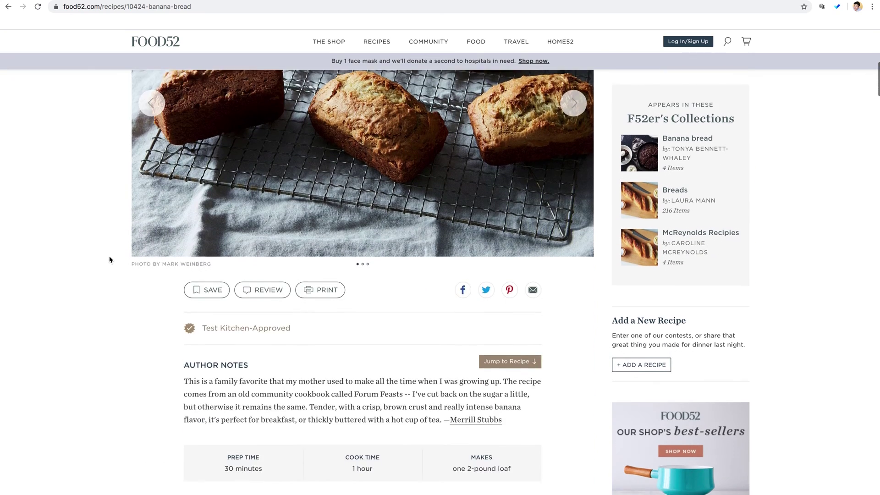
{"action": "scroll", "coordinate": [110, 260], "scroll_direction": "down", "scroll_amount": 2}
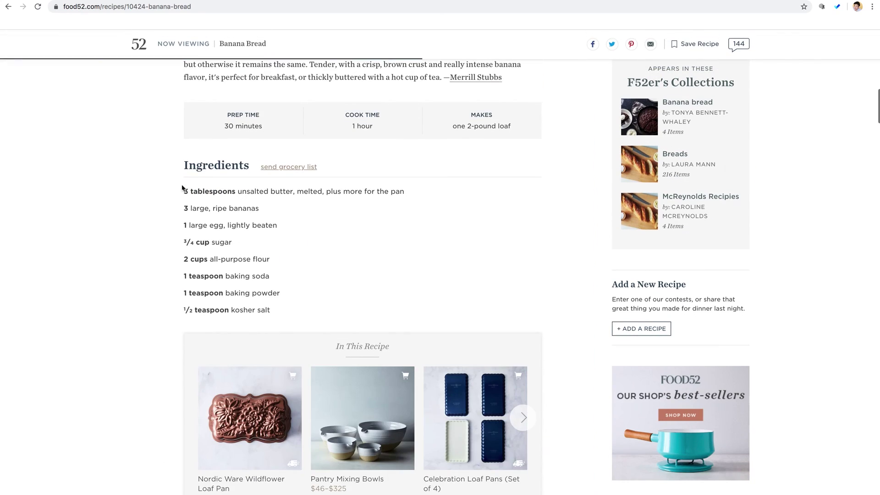
{"action": "double_click", "coordinate": [217, 166]}
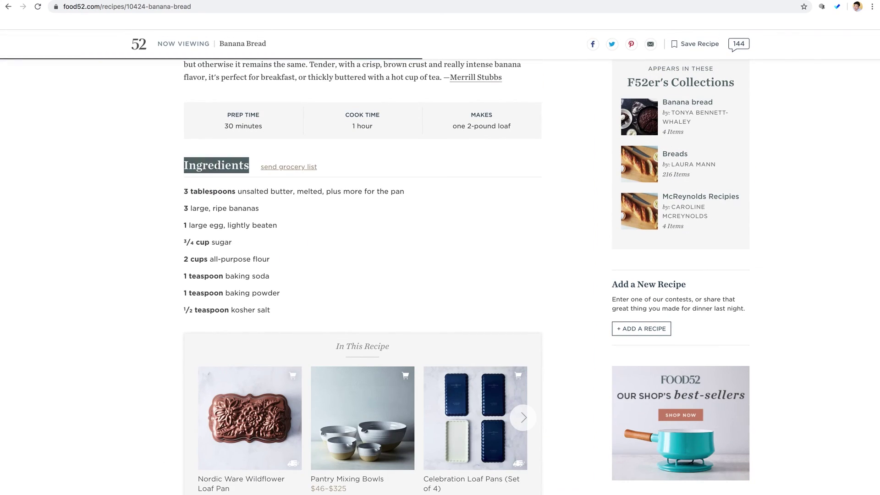
{"action": "right_click", "coordinate": [216, 168]}
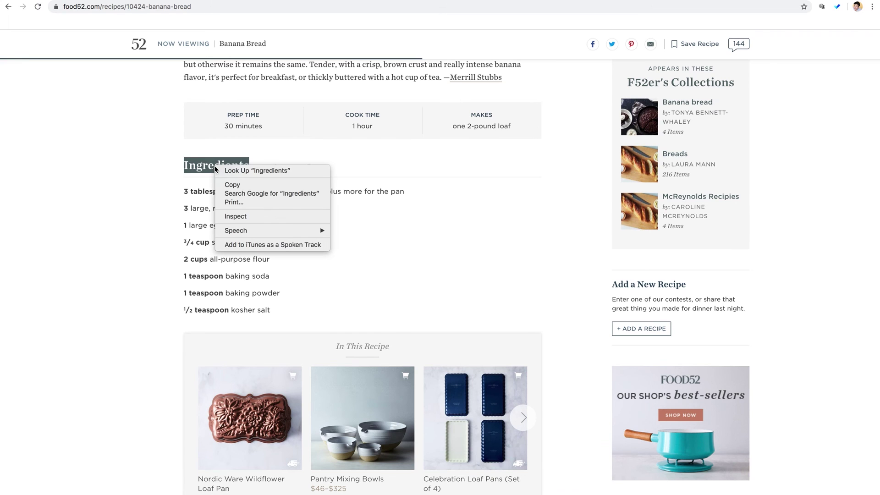
{"action": "left_click", "coordinate": [236, 219]}
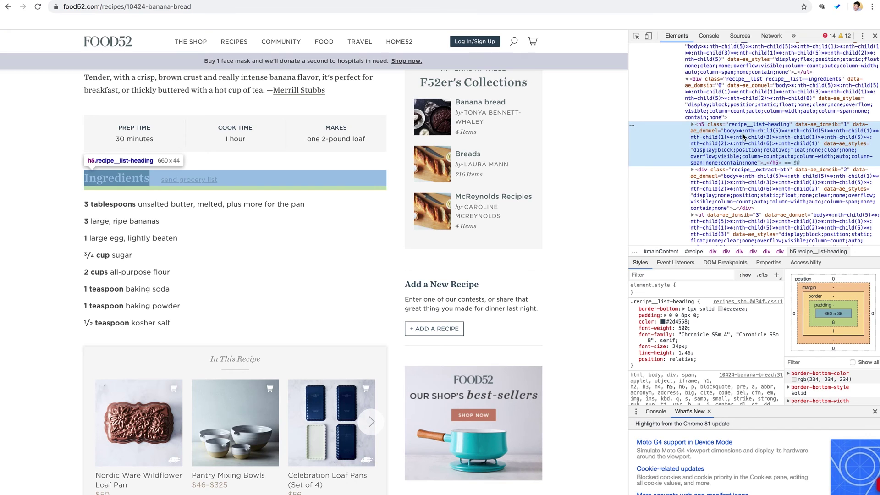
Step: In the Elements panel, copy the id of the recipeStart div above the ingredients
{"action": "scroll", "coordinate": [742, 142], "scroll_direction": "up", "scroll_amount": 4}
{"action": "scroll", "coordinate": [741, 142], "scroll_direction": "up", "scroll_amount": 1}
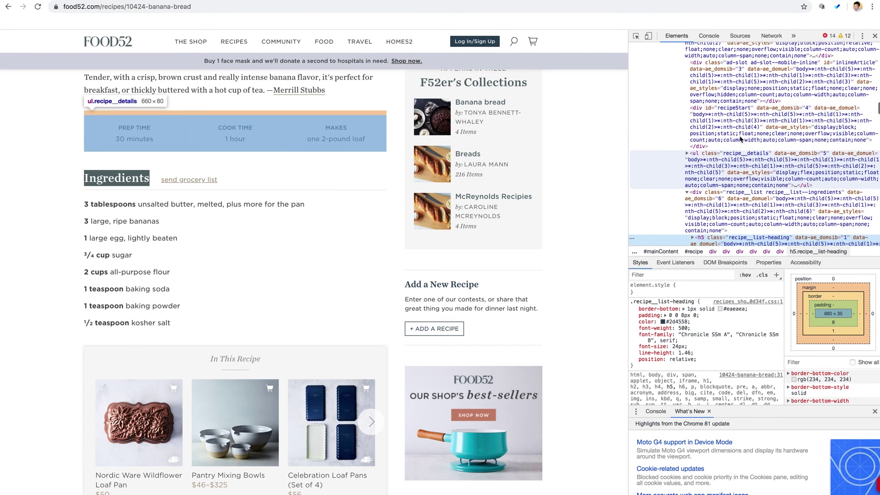
{"action": "double_click", "coordinate": [733, 110]}
{"action": "key", "text": "ctrl+c"}
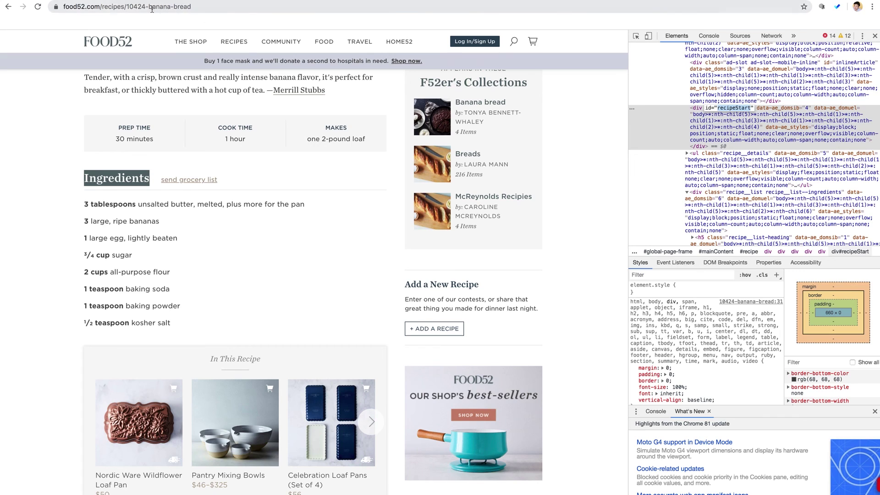
Step: Append #recipeStart to the recipe's address and select the full anchored URL
{"action": "left_click", "coordinate": [200, 7]}
{"action": "key", "text": "Right"}
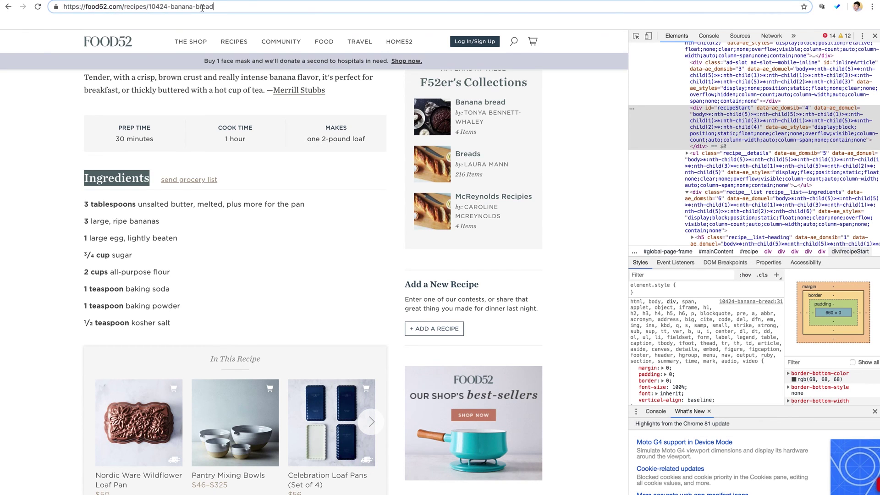
{"action": "type", "text": "#"}
{"action": "key", "text": "ctrl+v"}
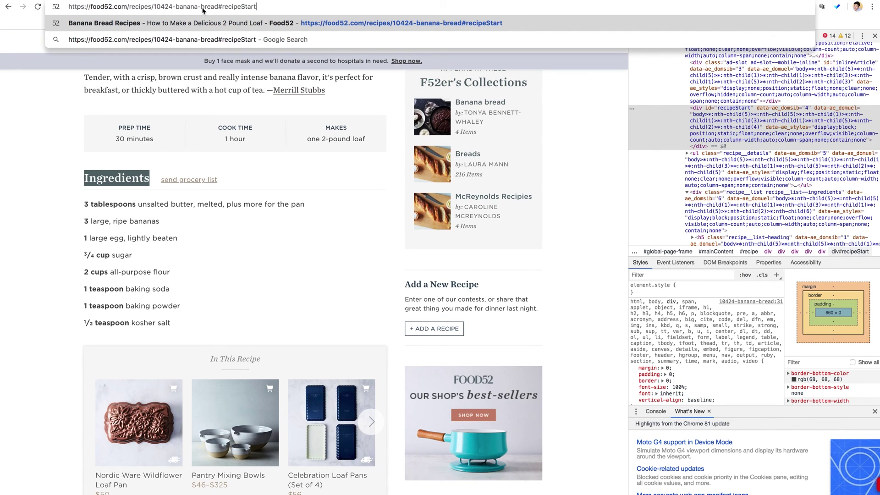
{"action": "key", "text": "ctrl+a"}
{"action": "key", "text": "ctrl+c"}
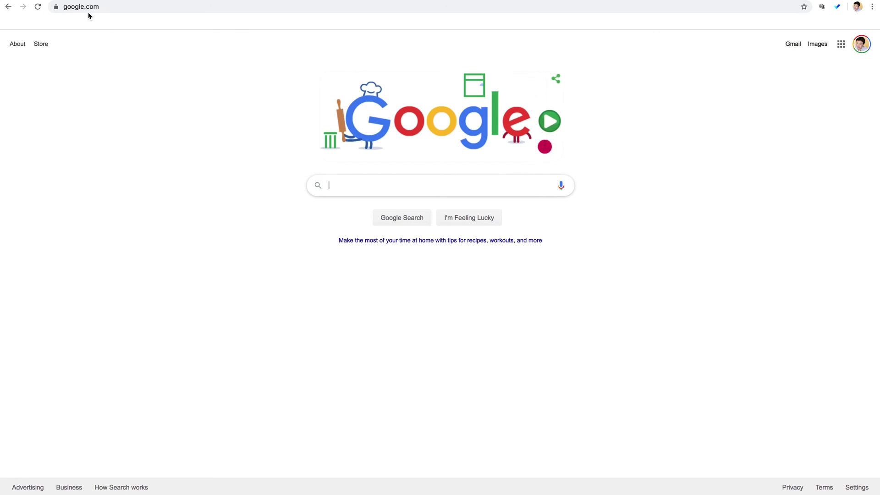
Step: Load the anchored #recipeStart recipe address in the blank tab
{"action": "left_click", "coordinate": [87, 8]}
{"action": "key", "text": "ctrl+v"}
{"action": "key", "text": "Return"}
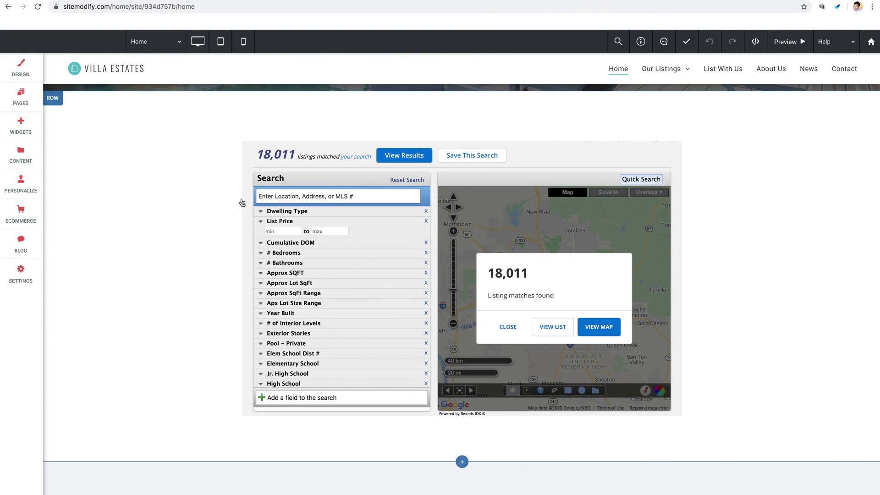
Step: Replace the iFrame's old Flexmls source URL with the Food52 #recipeStart address
{"action": "left_click", "coordinate": [461, 223]}
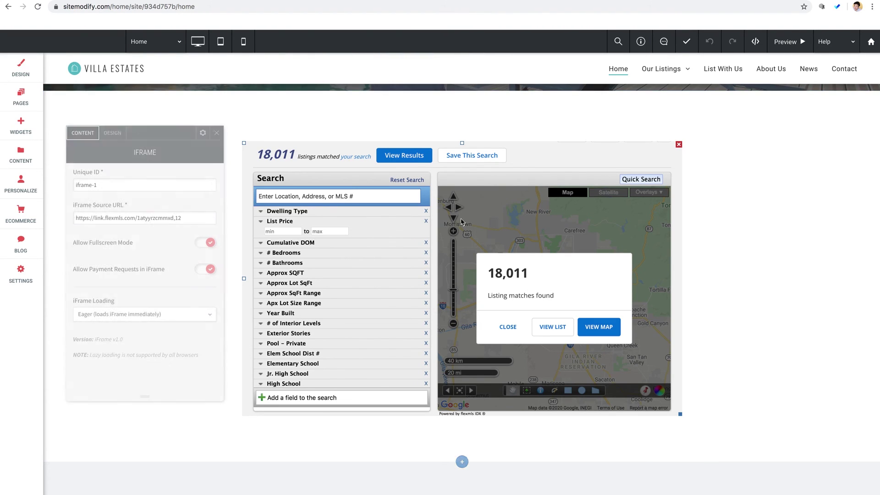
{"action": "triple_click", "coordinate": [101, 216]}
{"action": "key", "text": "ctrl+v"}
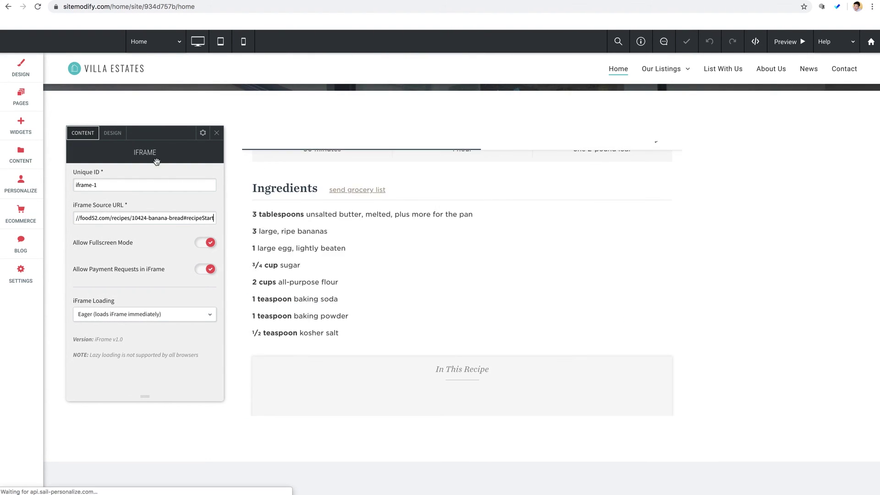
{"action": "left_click", "coordinate": [216, 135]}
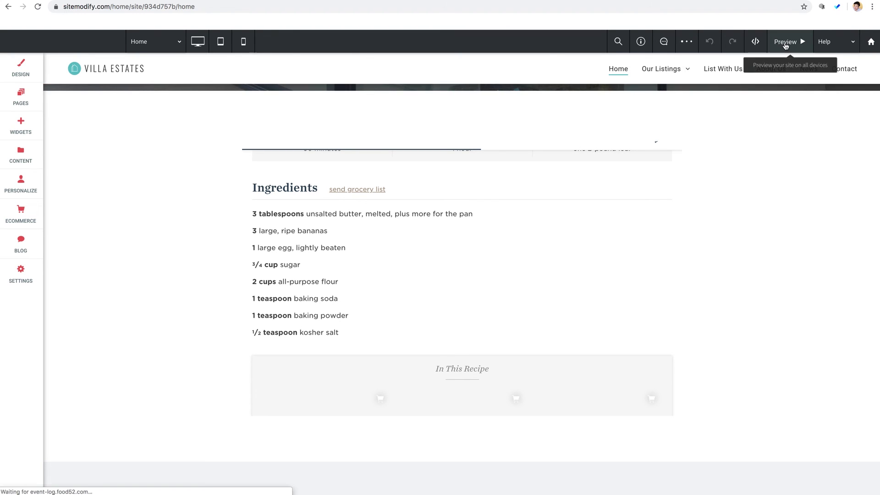
Step: Switch to Preview Mode and scroll to the iFrame showing the banana bread ingredients
{"action": "left_click", "coordinate": [785, 41]}
{"action": "scroll", "coordinate": [151, 211], "scroll_direction": "down", "scroll_amount": 2}
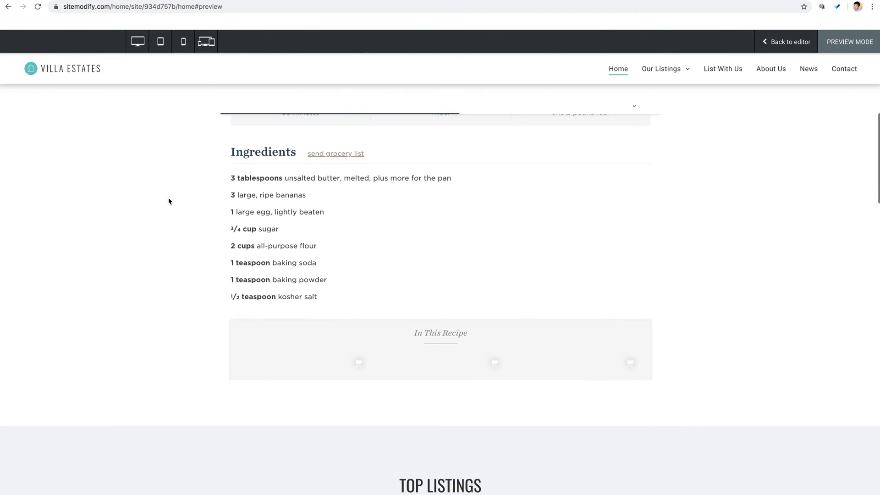